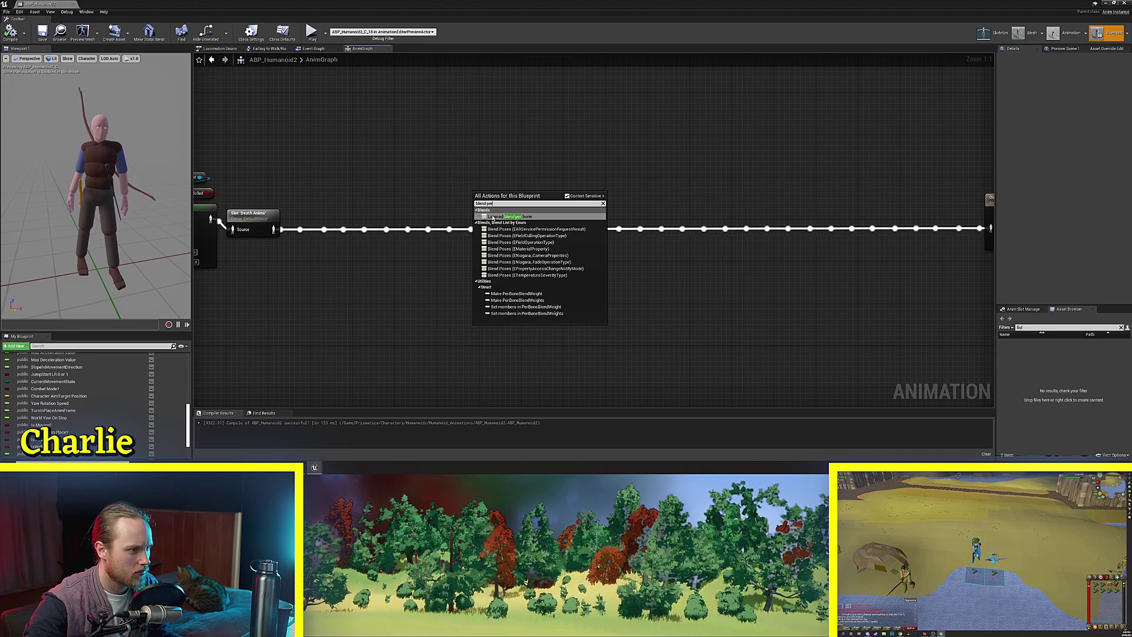
Add a Layered blend per bone node on the pose line between the Death Anims slot and the final output pose
click(493, 217)
drag(524, 212, 593, 215)
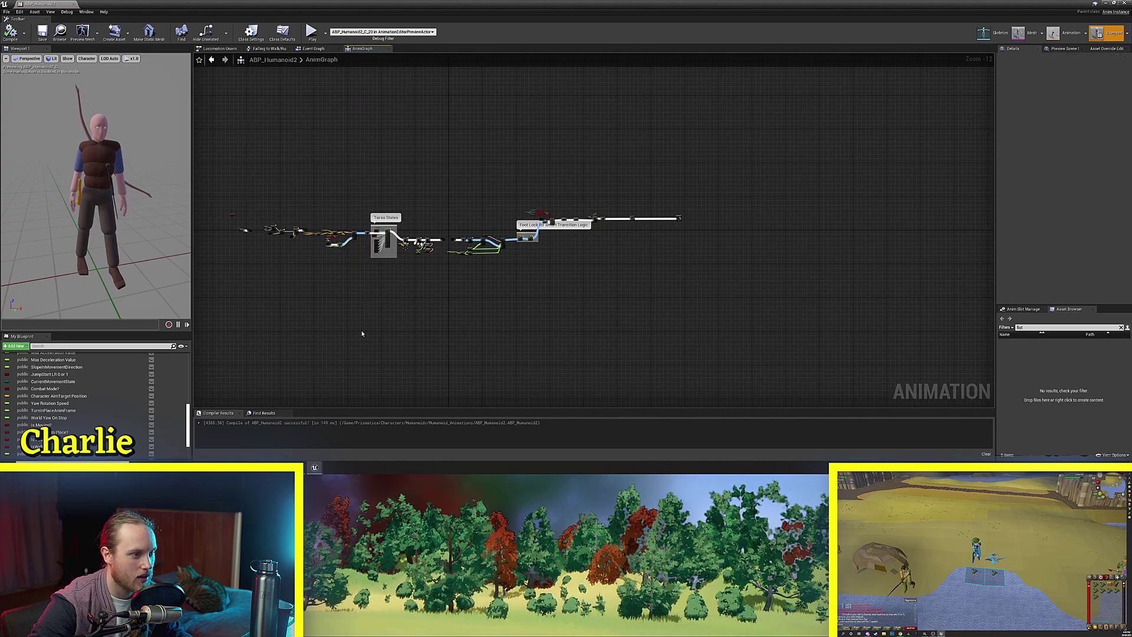
scroll(578, 260, up, 17)
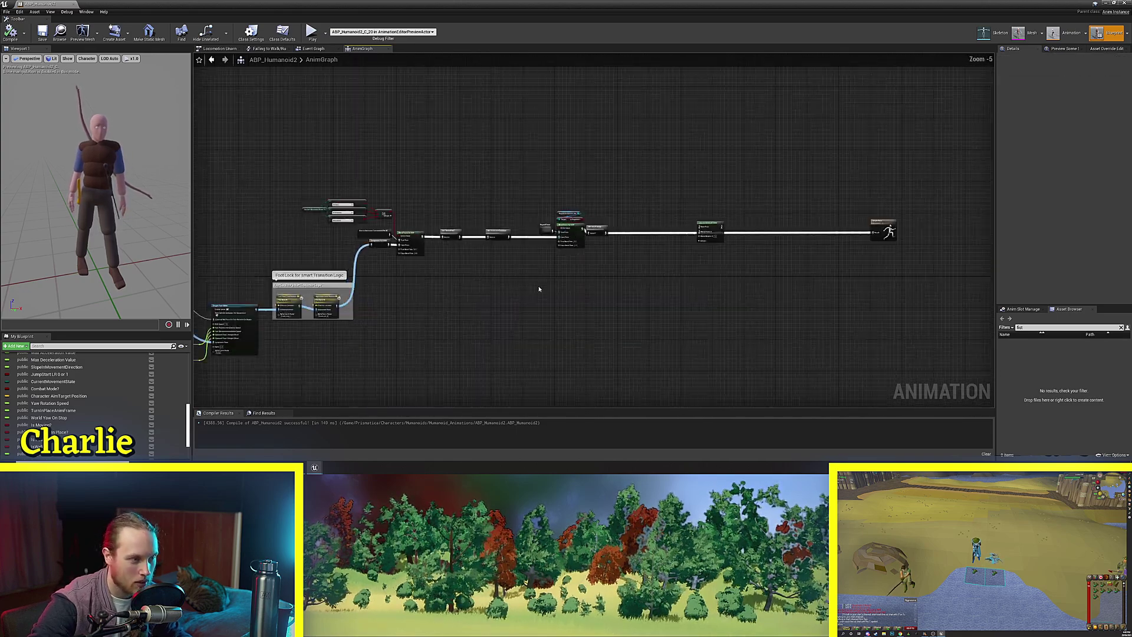
right_drag(326, 197, 462, 177)
drag(759, 204, 778, 222)
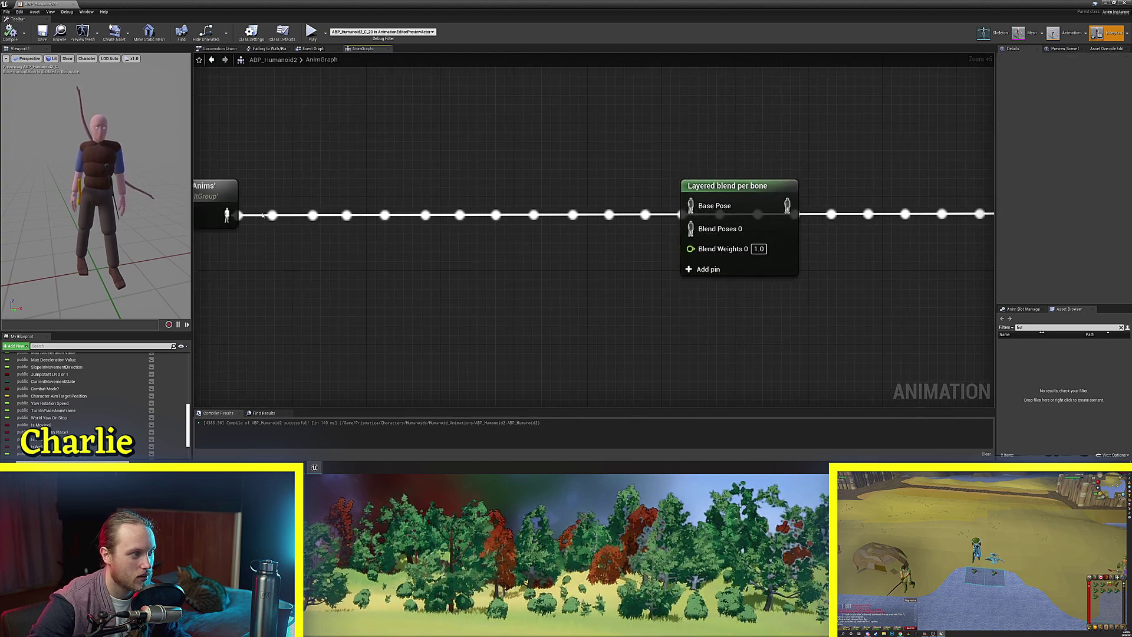
Route the Death Anims slot's pose into the blend node's Base Pose and connect its output to the final output pose
drag(690, 210, 690, 209)
right_drag(795, 131, 596, 165)
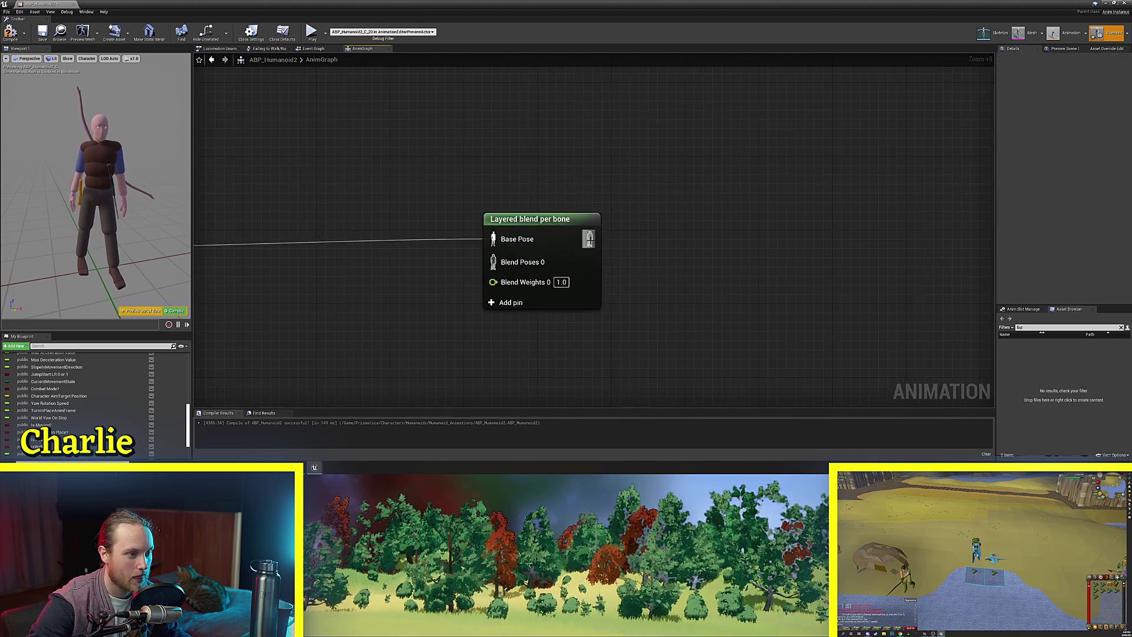
drag(589, 239, 894, 232)
drag(723, 247, 725, 246)
right_drag(581, 253, 884, 187)
drag(424, 197, 750, 219)
scroll(748, 218, up, 2)
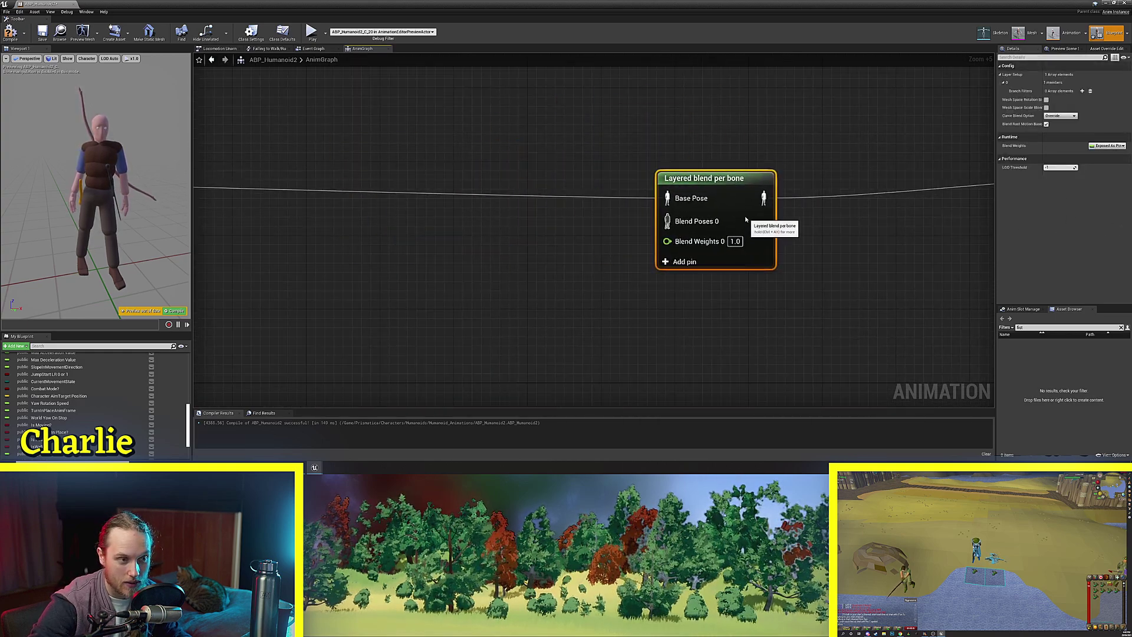
key(ctrl+z)
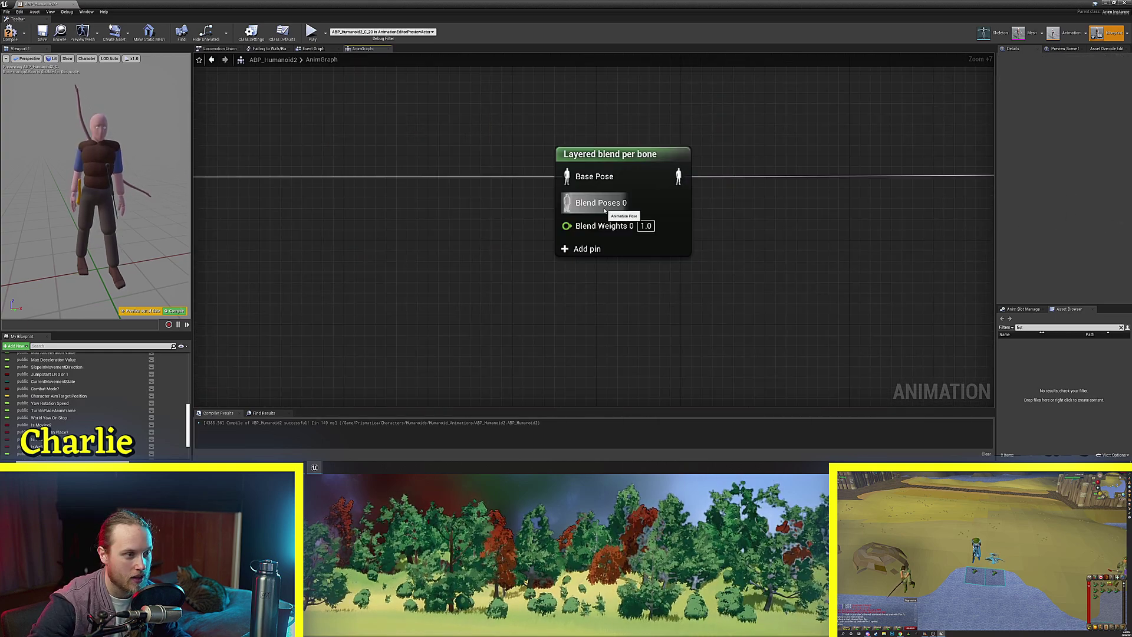
Feed a Local Space Ref Pose into Blend Poses 0 and widen the preview viewport
right_click(357, 259)
text(ref)
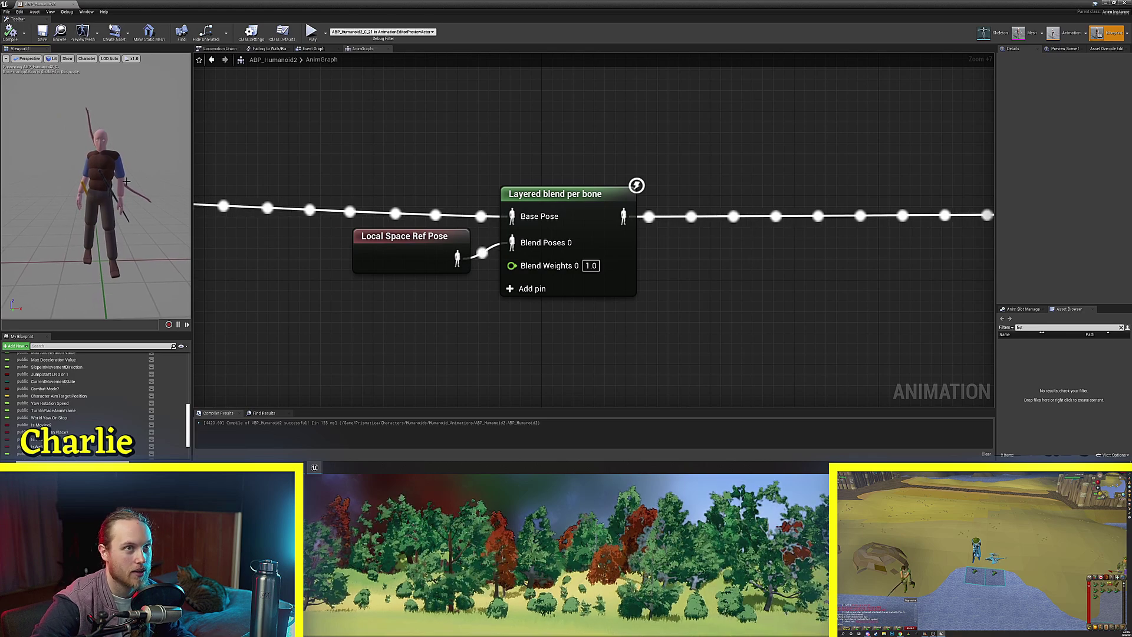
drag(196, 205, 334, 205)
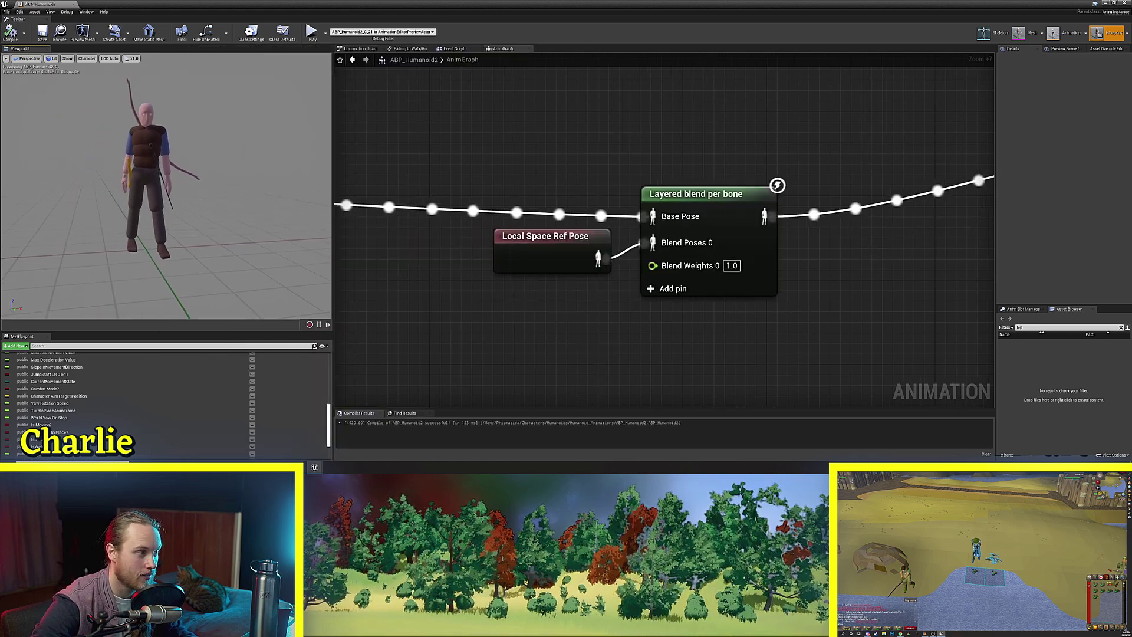
Add a branch filter for the spine_01 bone to the Layered blend per bone node, and compile and save the blueprint
click(734, 234)
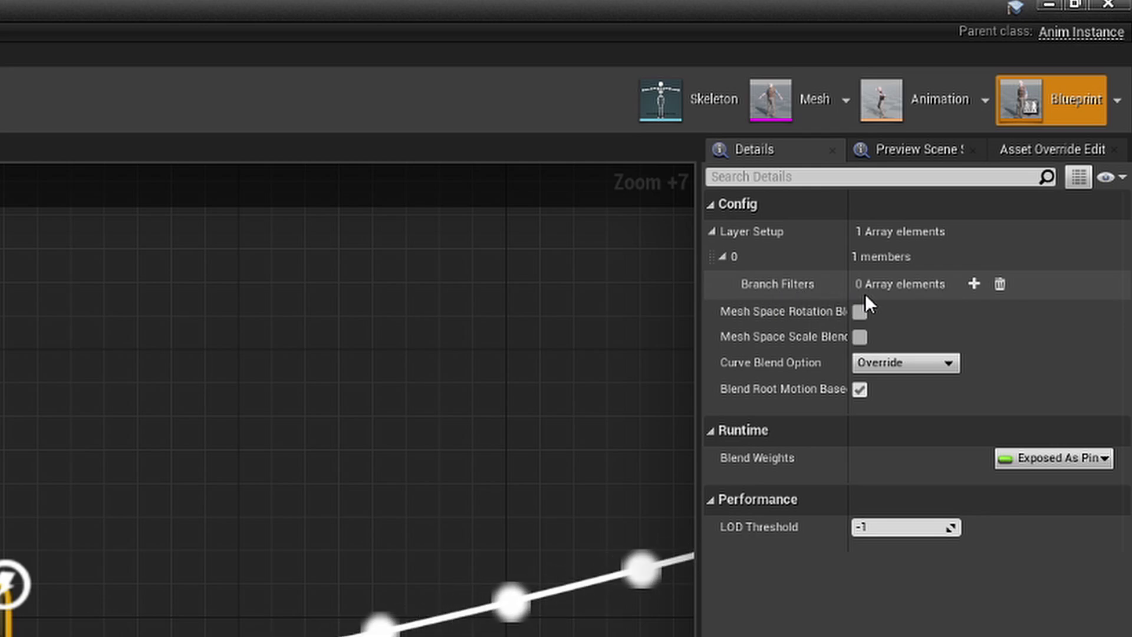
click(976, 283)
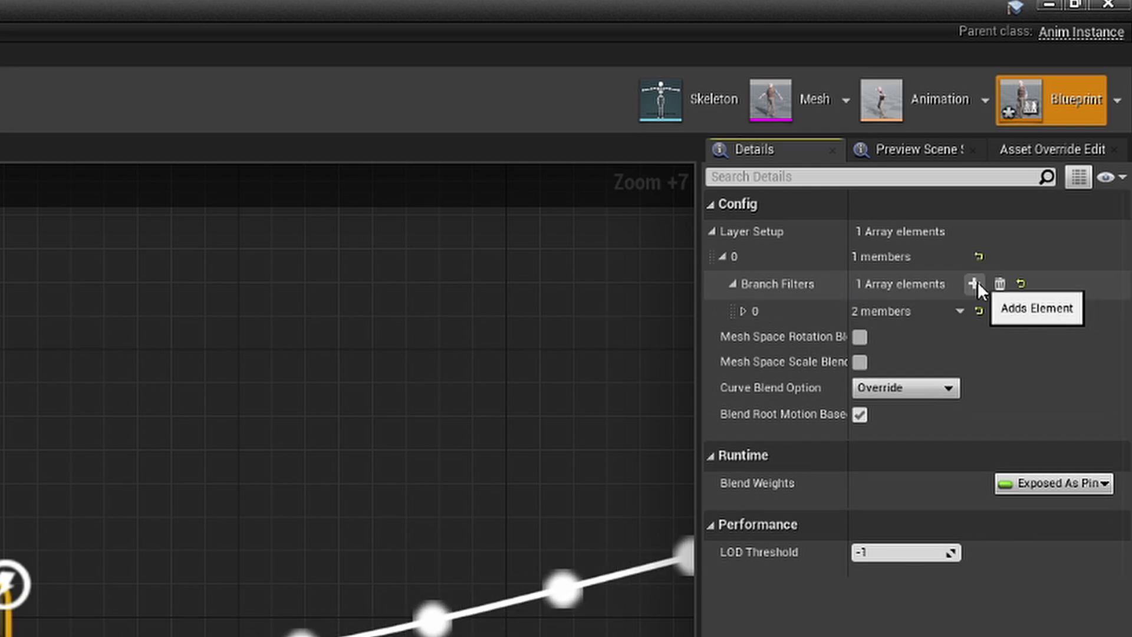
click(744, 310)
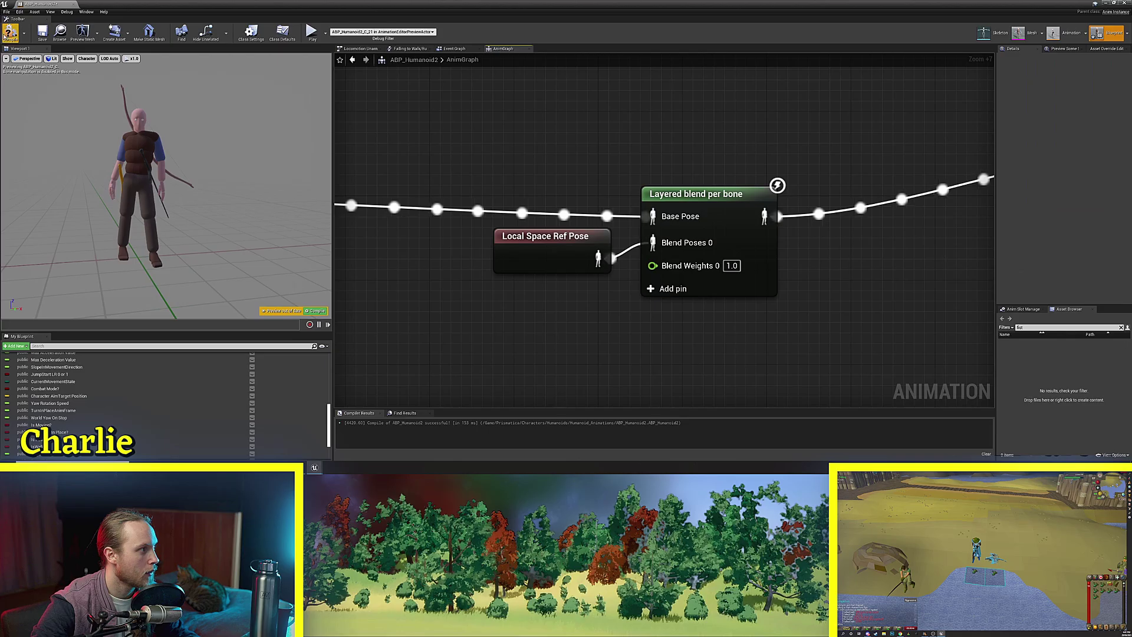
click(11, 32)
click(42, 32)
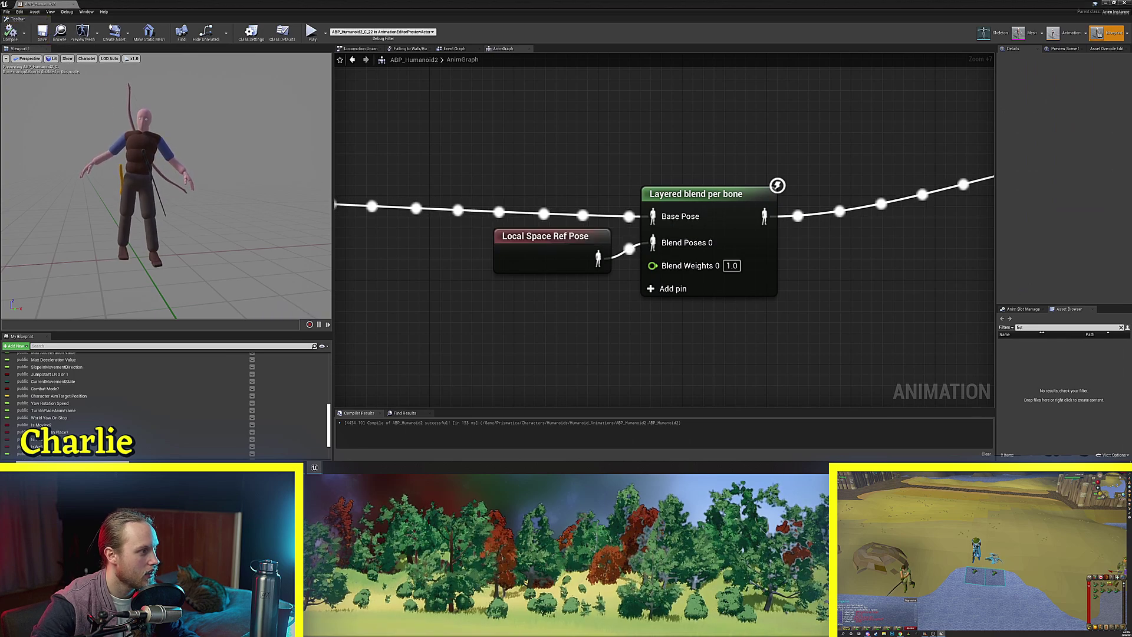
Inspect the blended upper-body pose in the preview viewport and reposition the Local Space Ref Pose node
mouse_move(162, 199)
right_down()
mouse_move(142, 197)
mouse_move(162, 199)
right_up()
key(w)
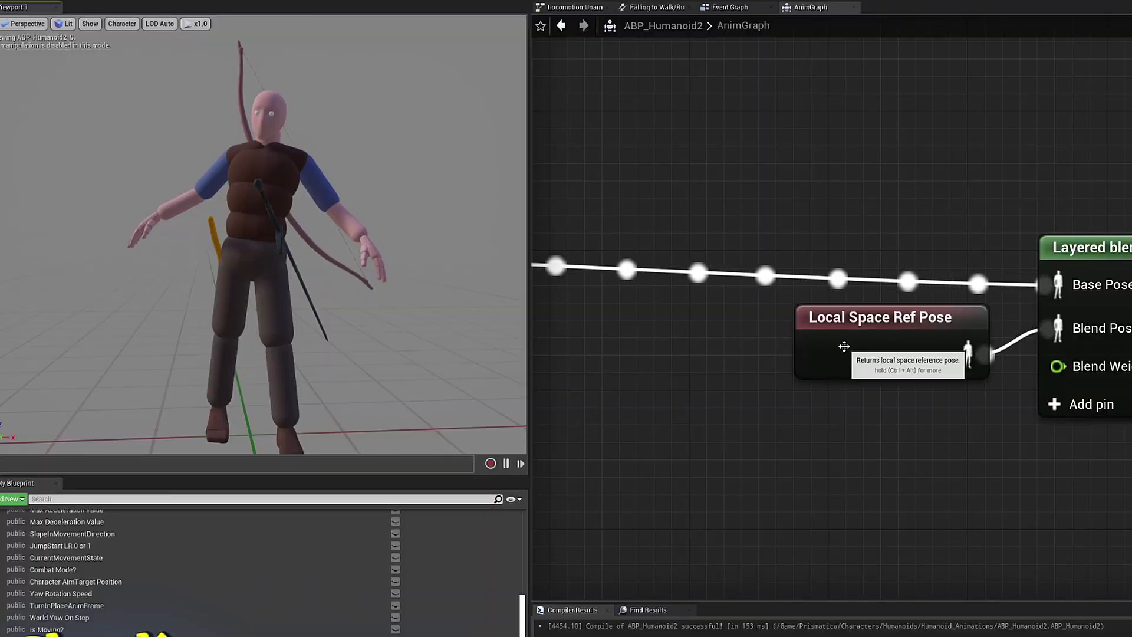
mouse_move(523, 255)
mouse_down()
mouse_move(554, 273)
mouse_move(522, 274)
mouse_up()
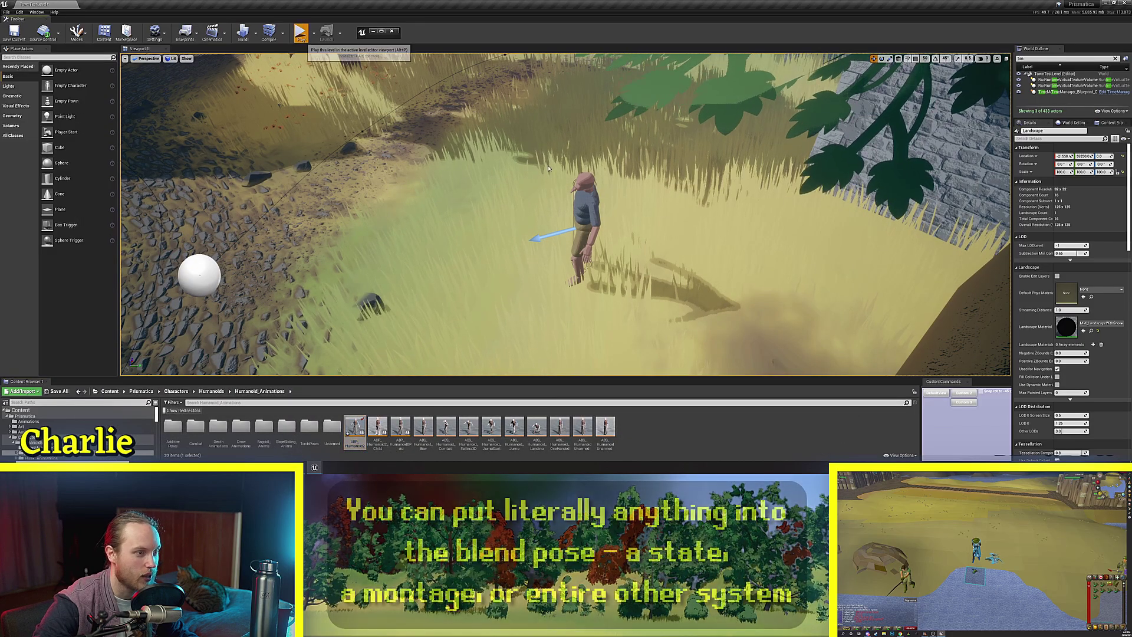
Play the level, run and jump the character around to check the upper-body blend during movement, and end the session
key(alt+p)
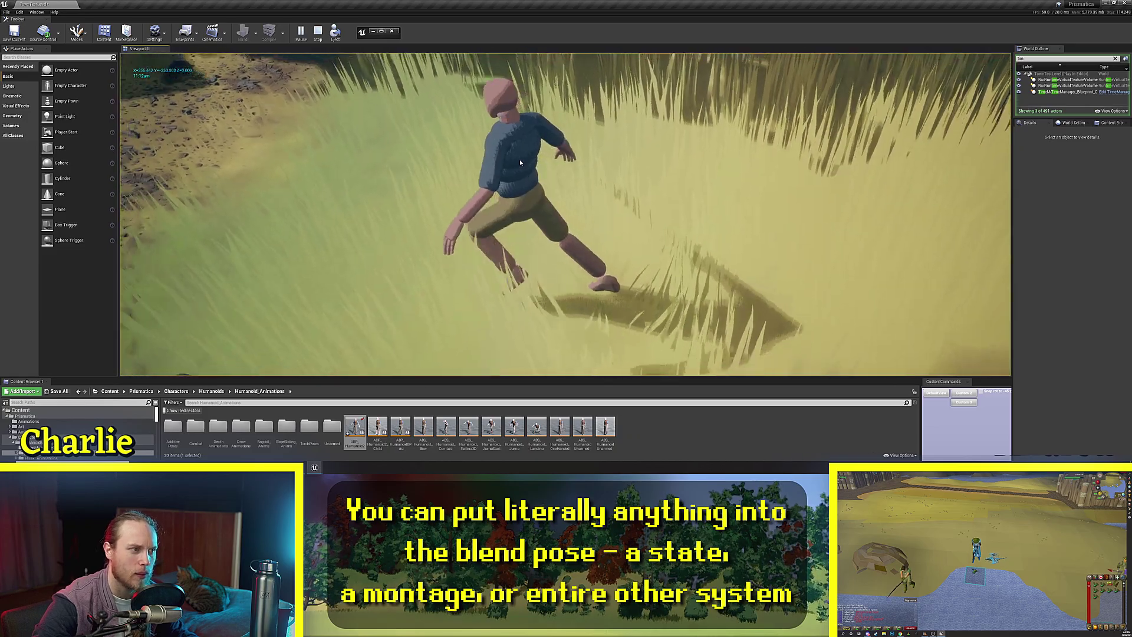
key(w)
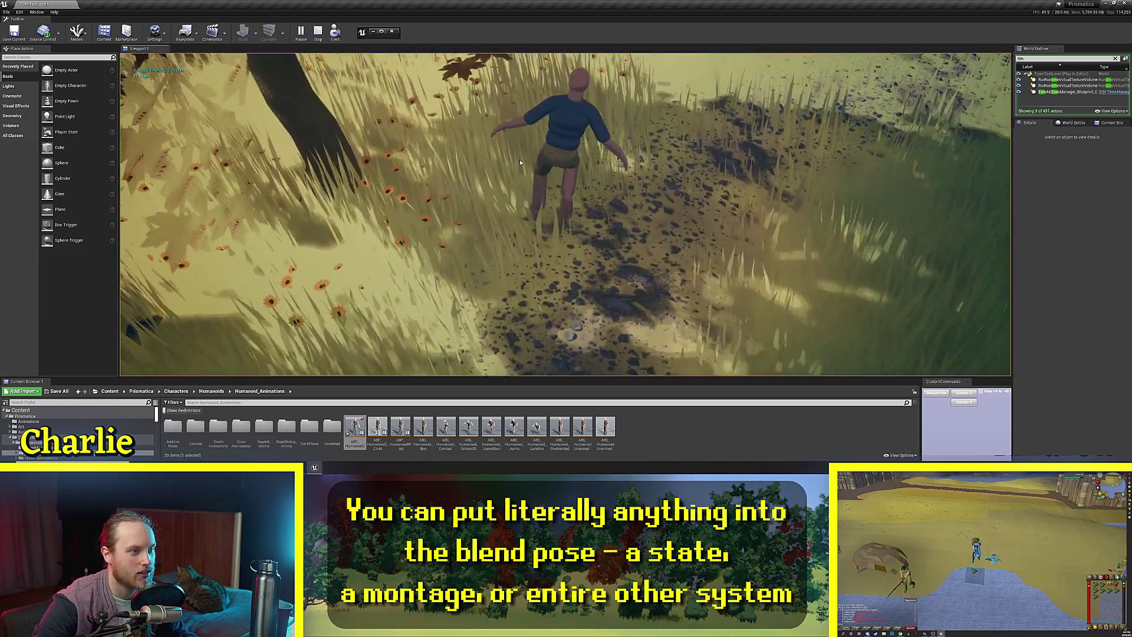
key(w)
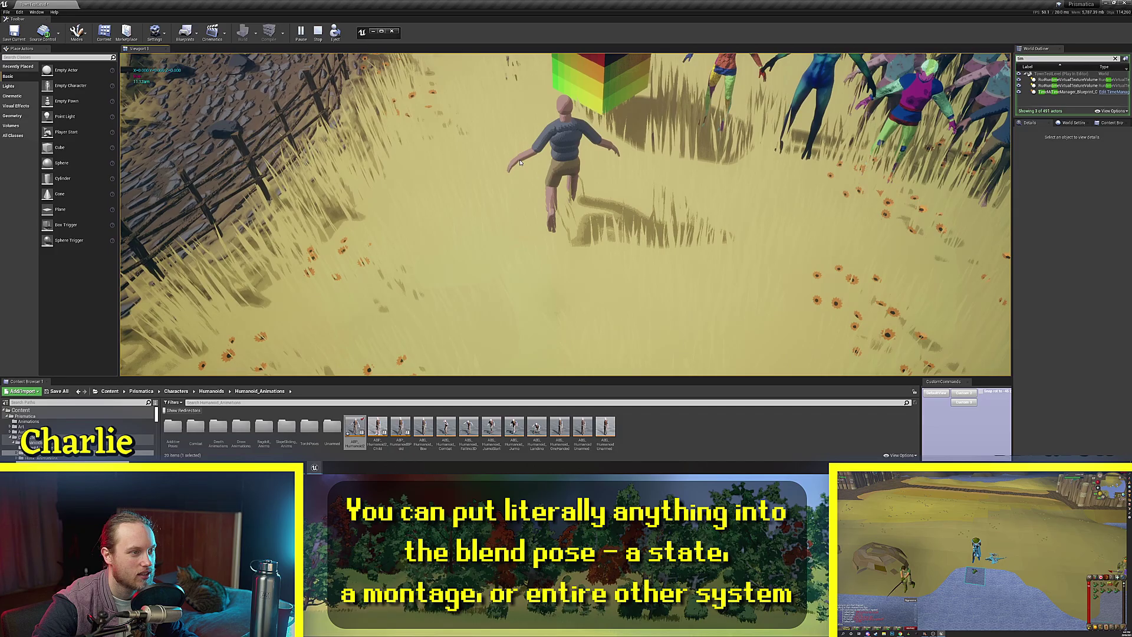
key(w)
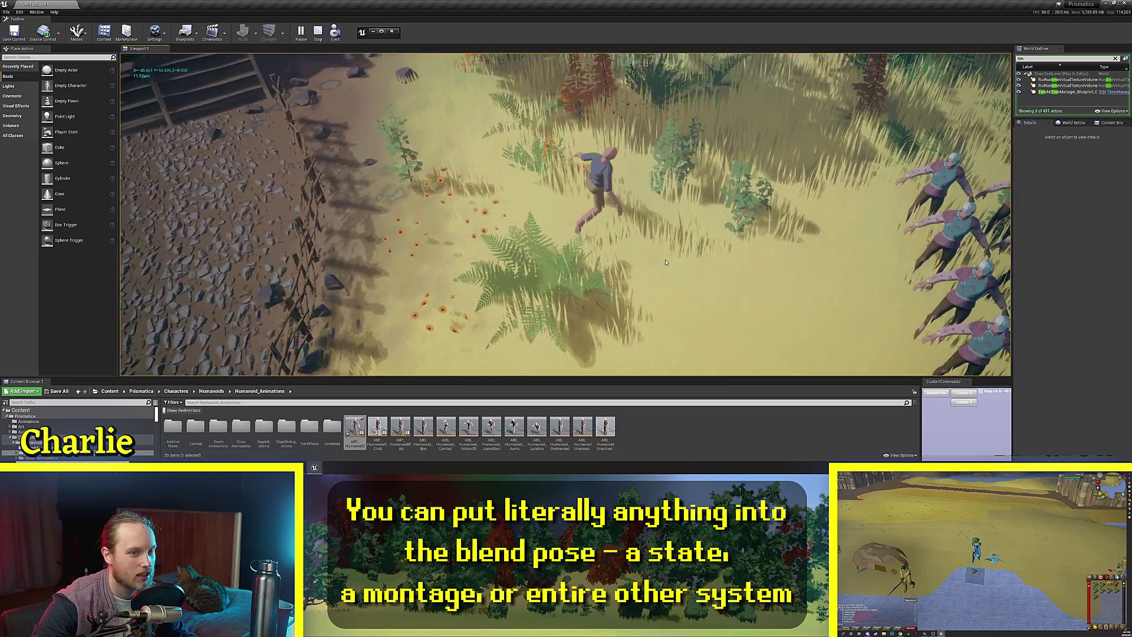
key(w)
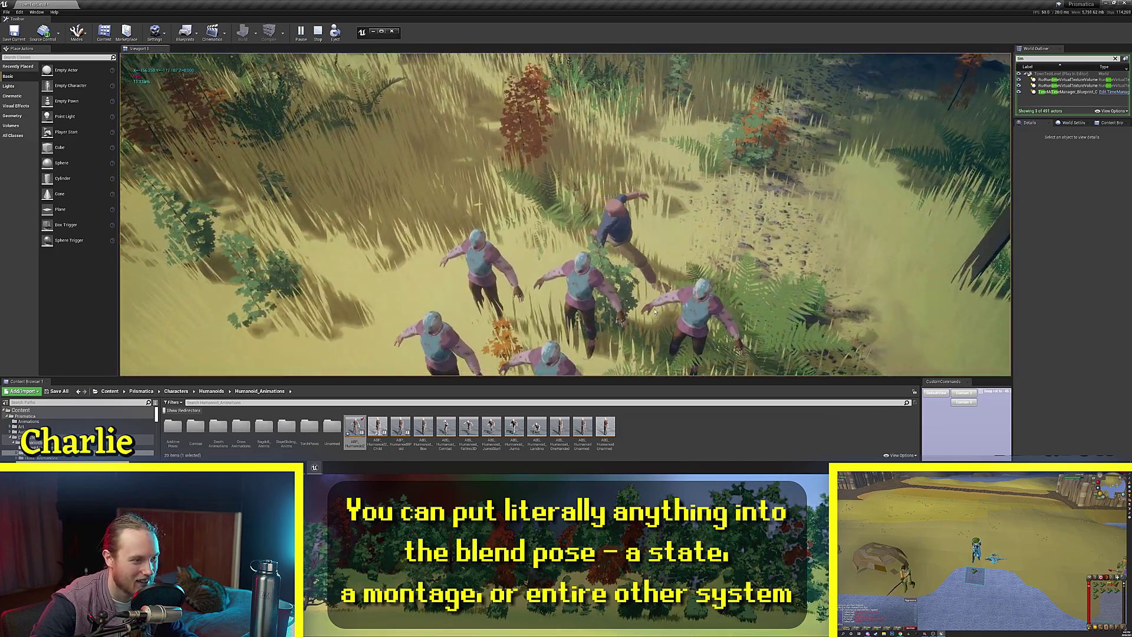
key(w)
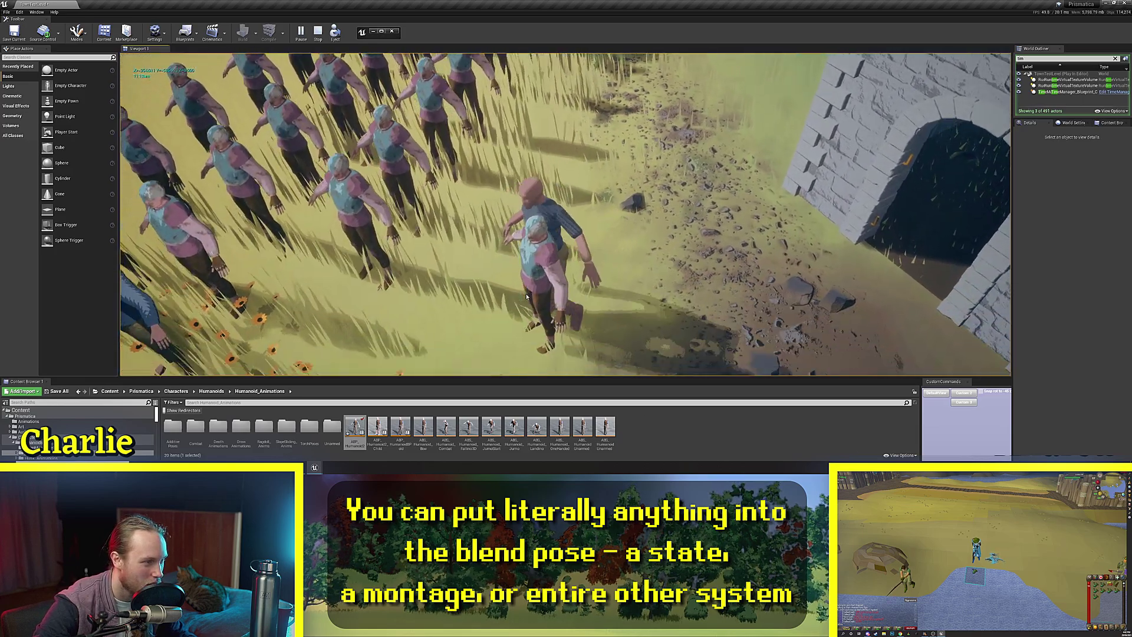
key(s)
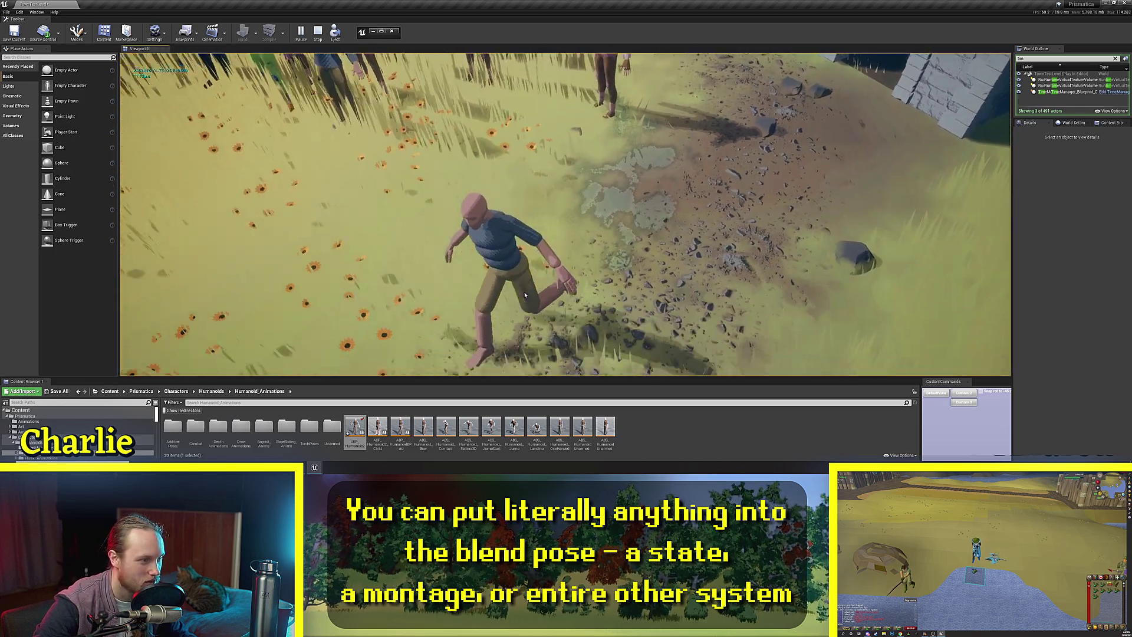
key(a)
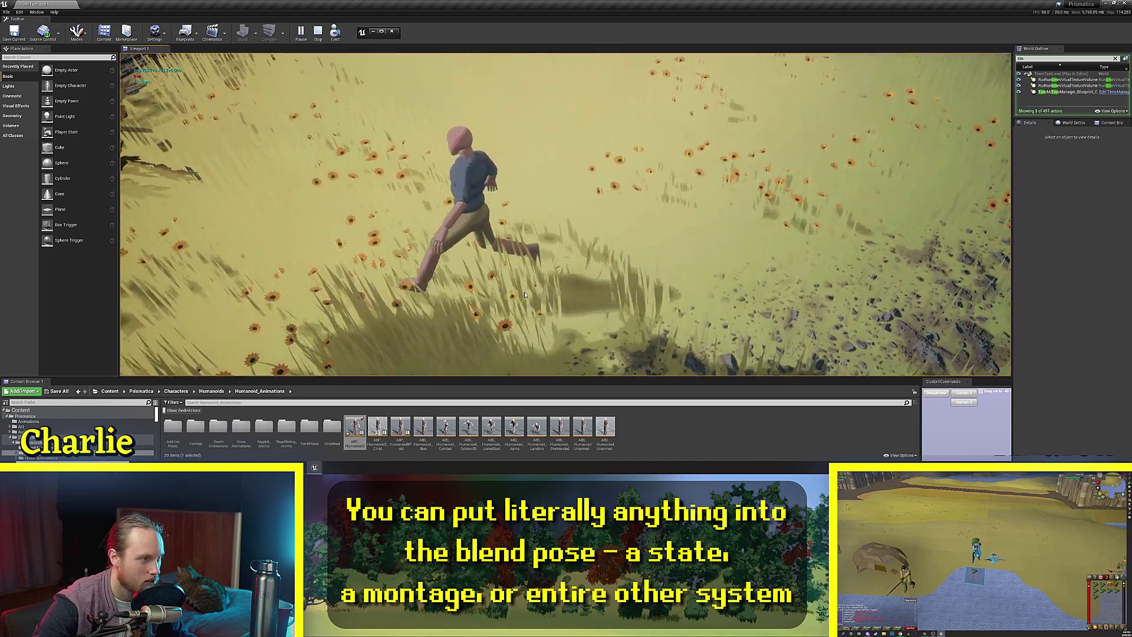
key(w)
key(space)
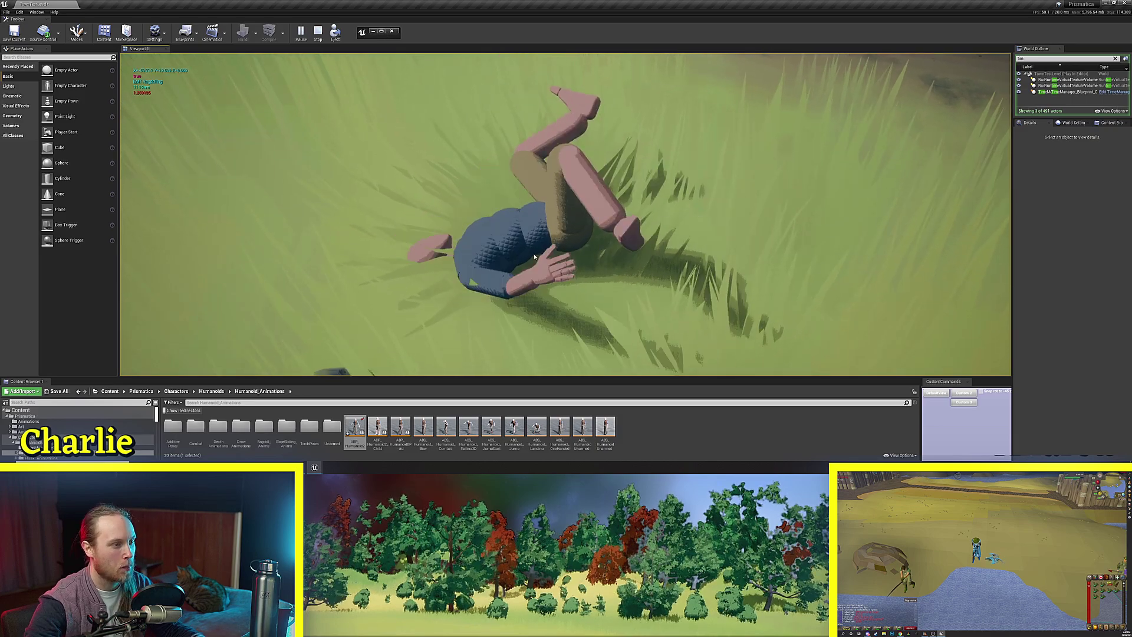
key(Escape)
Reopen the ABP_Humanoid2 animation blueprint and rearrange the Layered blend per bone and Local Space Ref Pose nodes
double_click(356, 427)
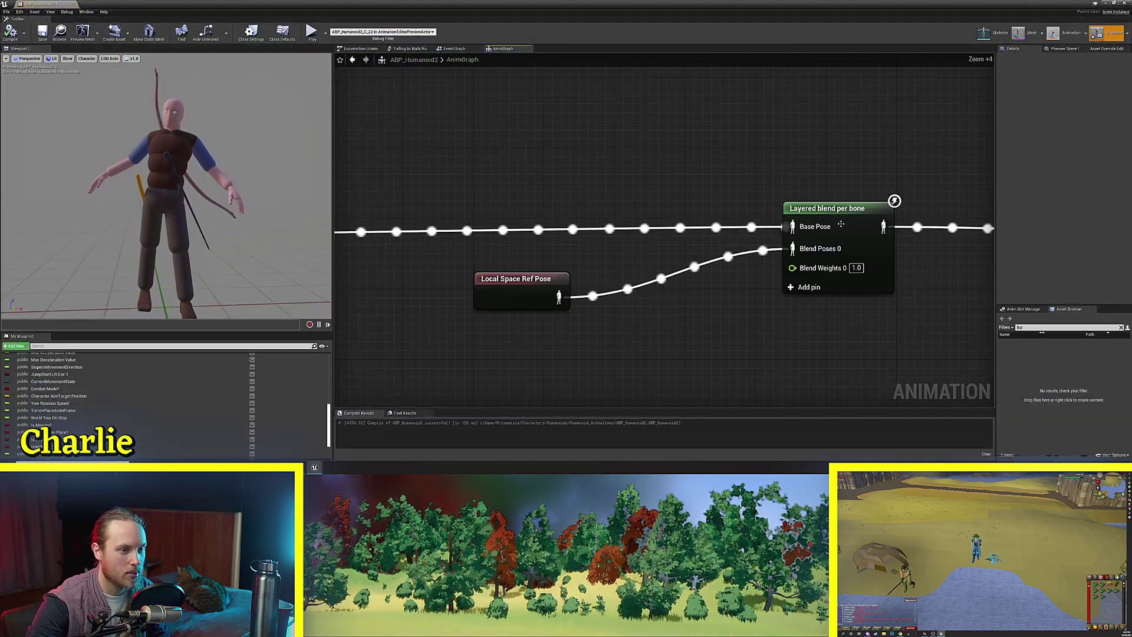
drag(841, 224, 840, 233)
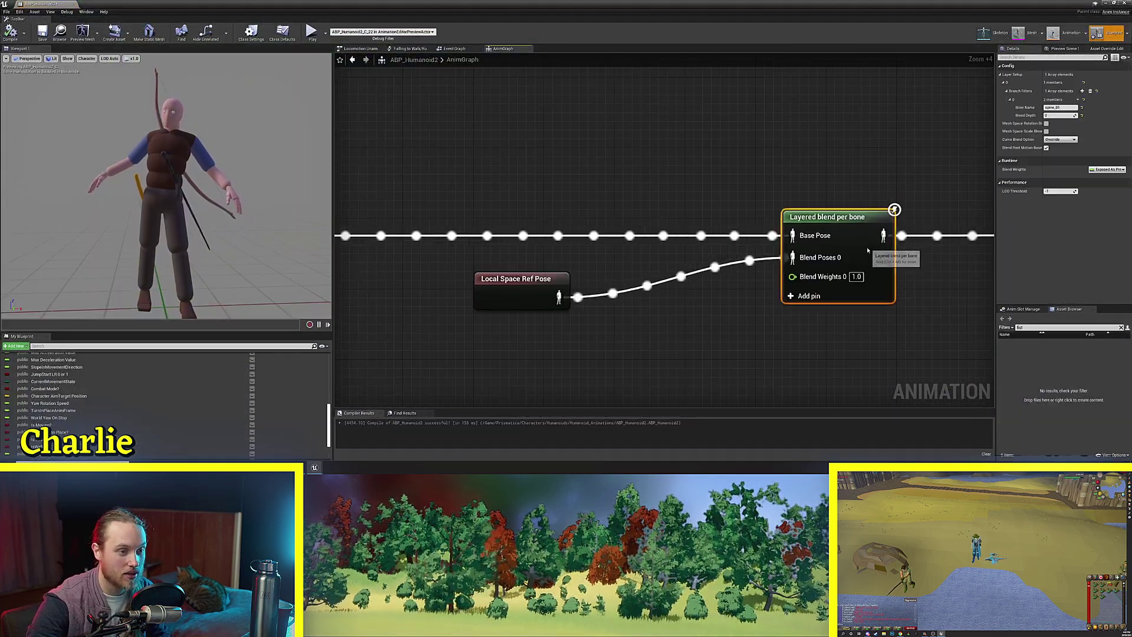
right_drag(685, 342, 623, 290)
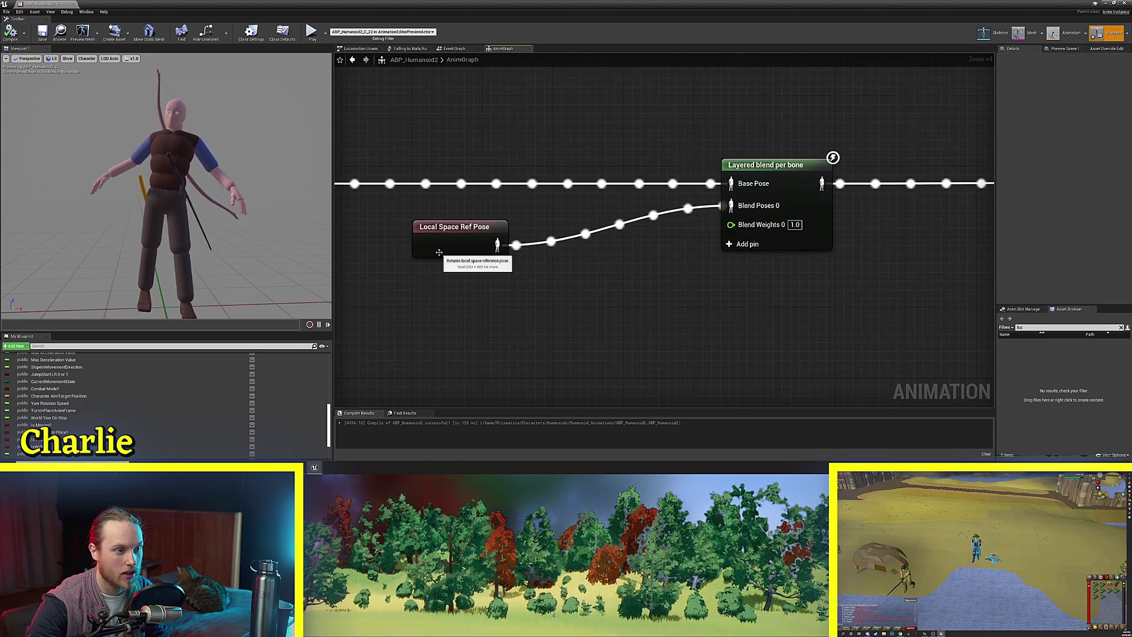
drag(439, 252, 479, 275)
right_drag(438, 284, 523, 284)
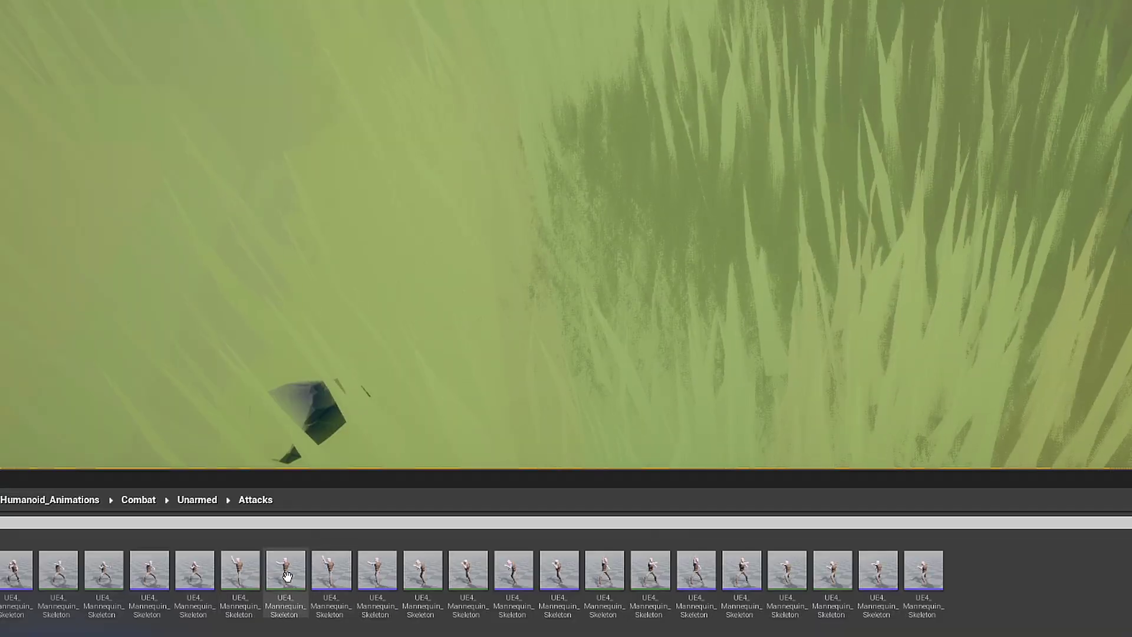
Create an animation montage named TutorialMontage from the CombatUnarmed_Attack_L_to_R_2 sequence in the Unarmed Attacks folder
right_click(287, 575)
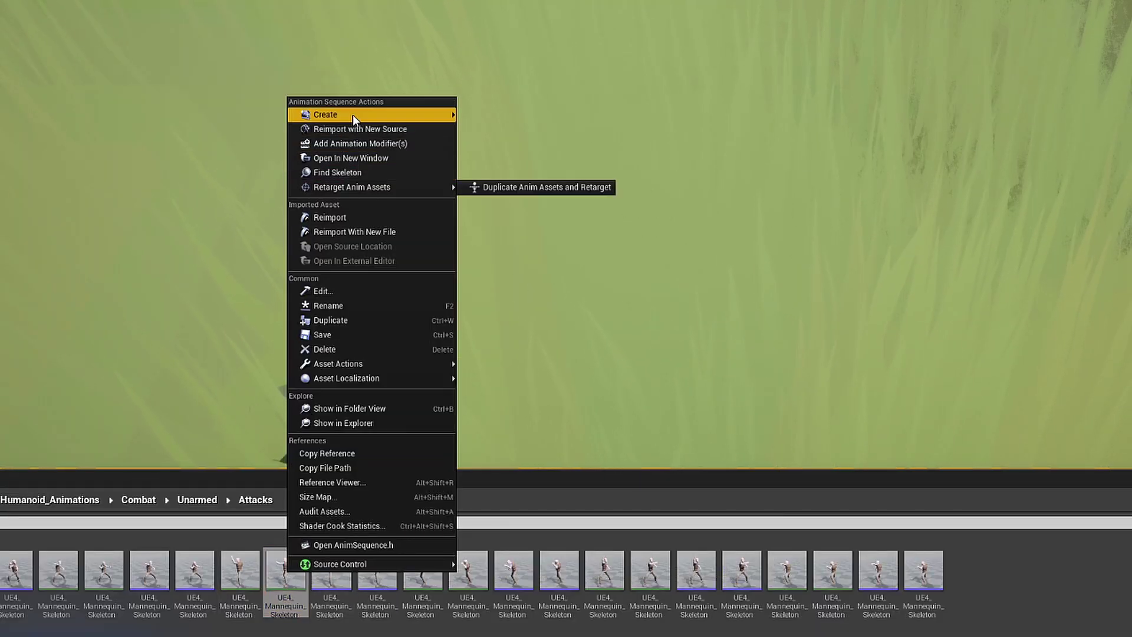
mouse_move(413, 114)
click(519, 129)
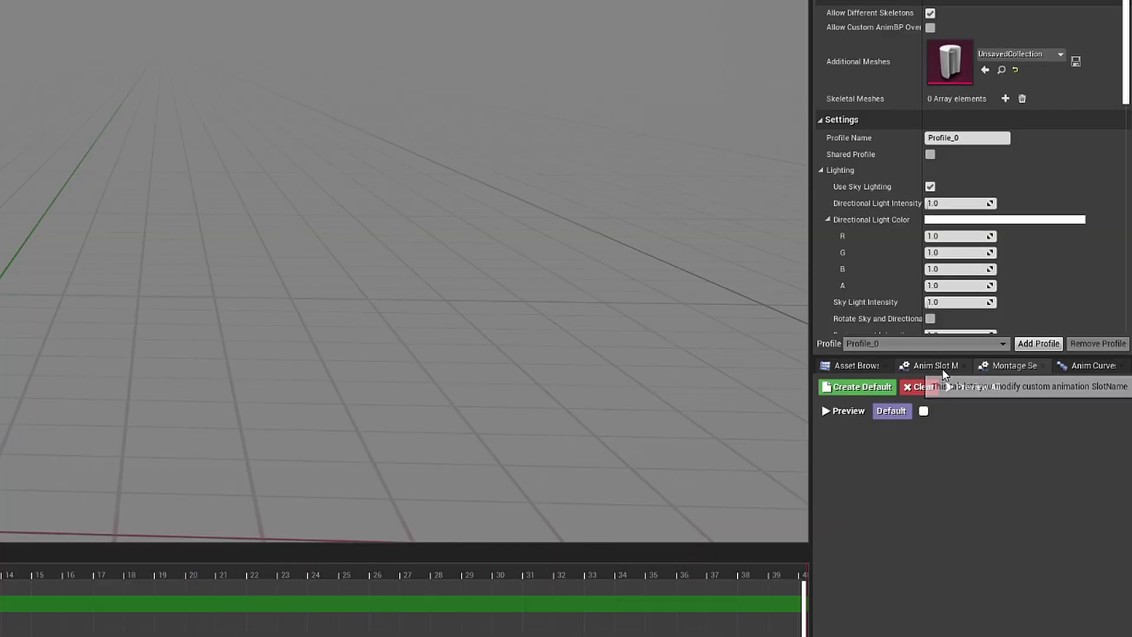
Add a new animation slot named UpperBodyOnly to the skeleton's slots
click(942, 369)
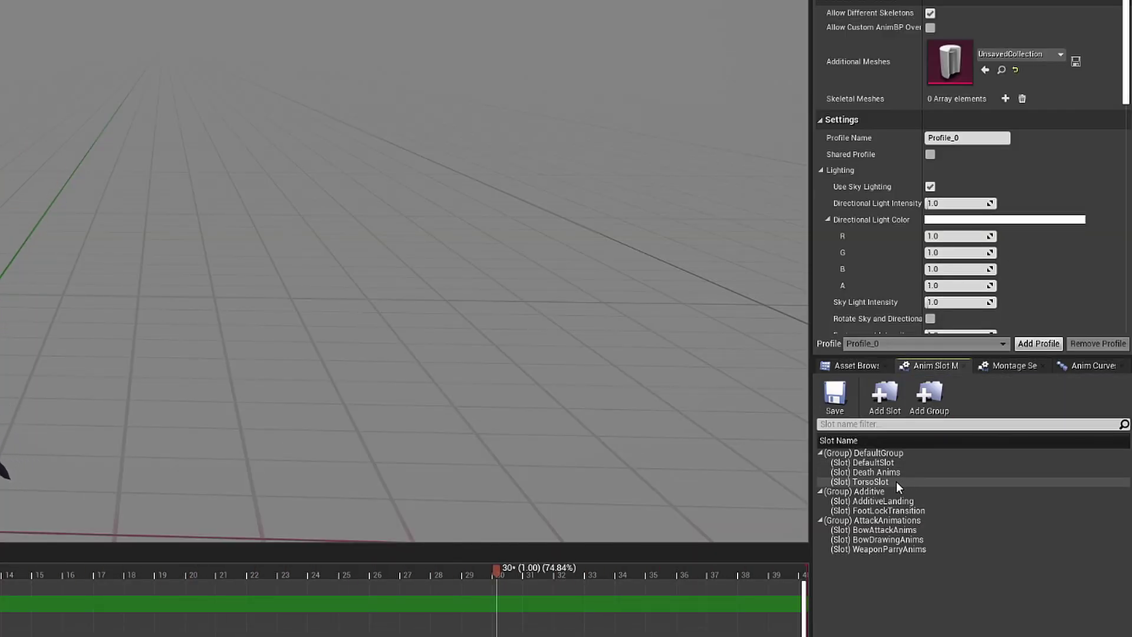
click(883, 401)
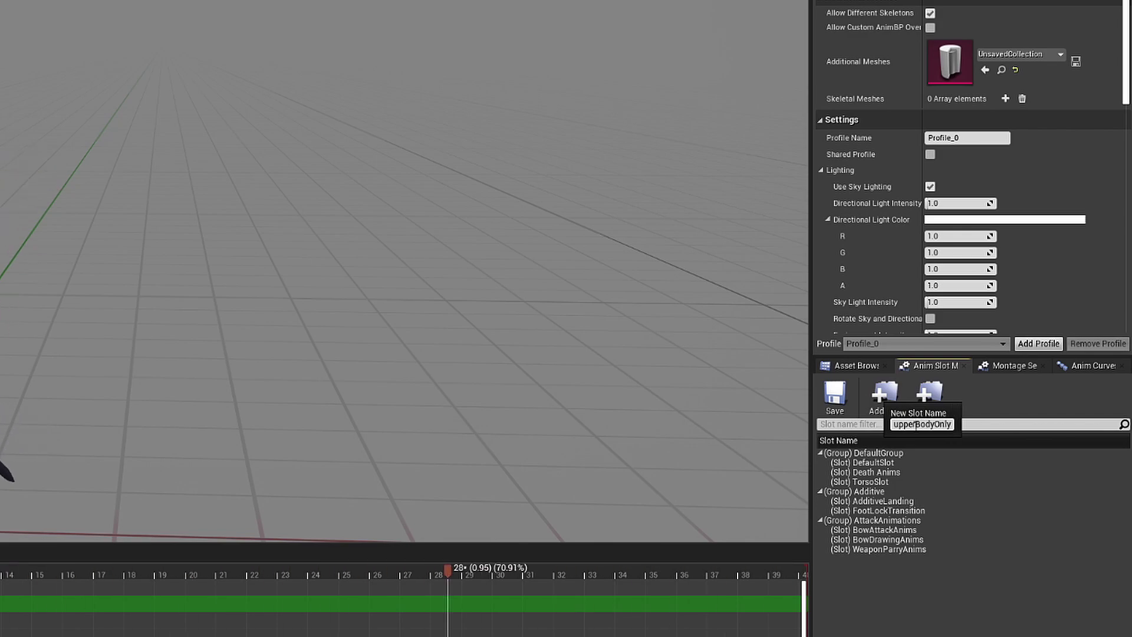
key(Return)
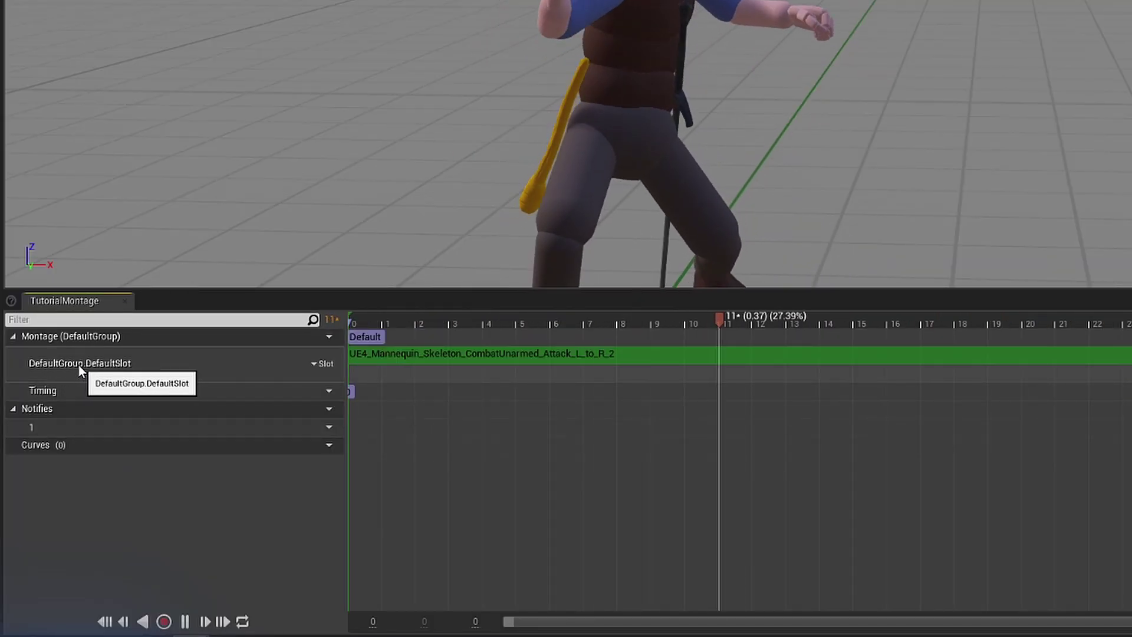
Assign the montage track to the DefaultGroup.UpperBodyOnly slot
click(310, 363)
mouse_move(335, 388)
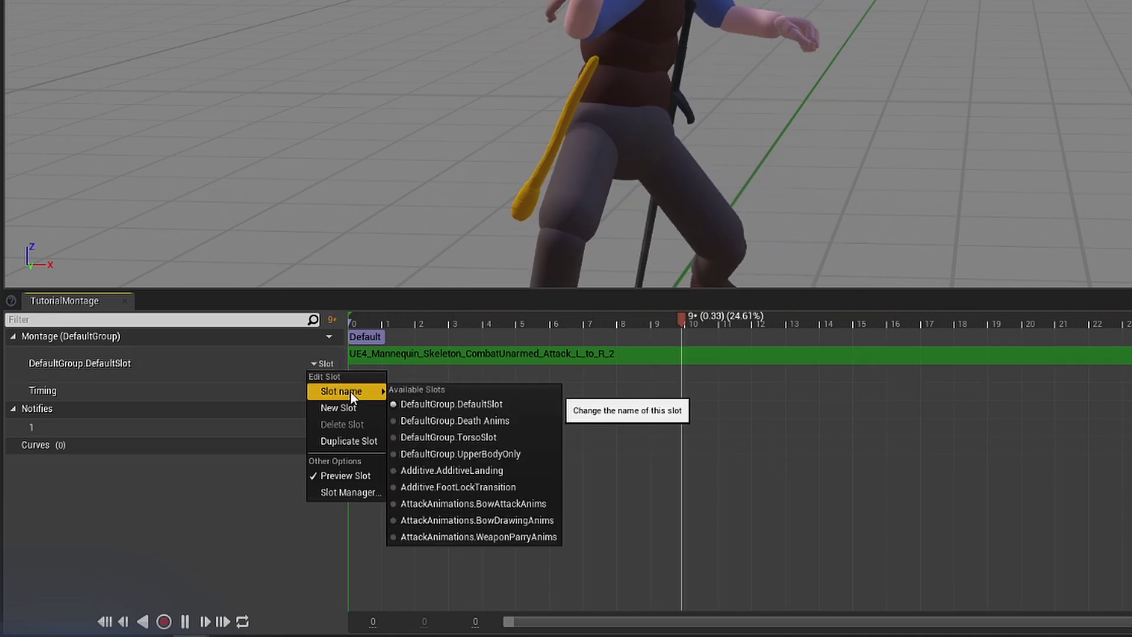
click(525, 454)
scroll(492, 389, down, 1)
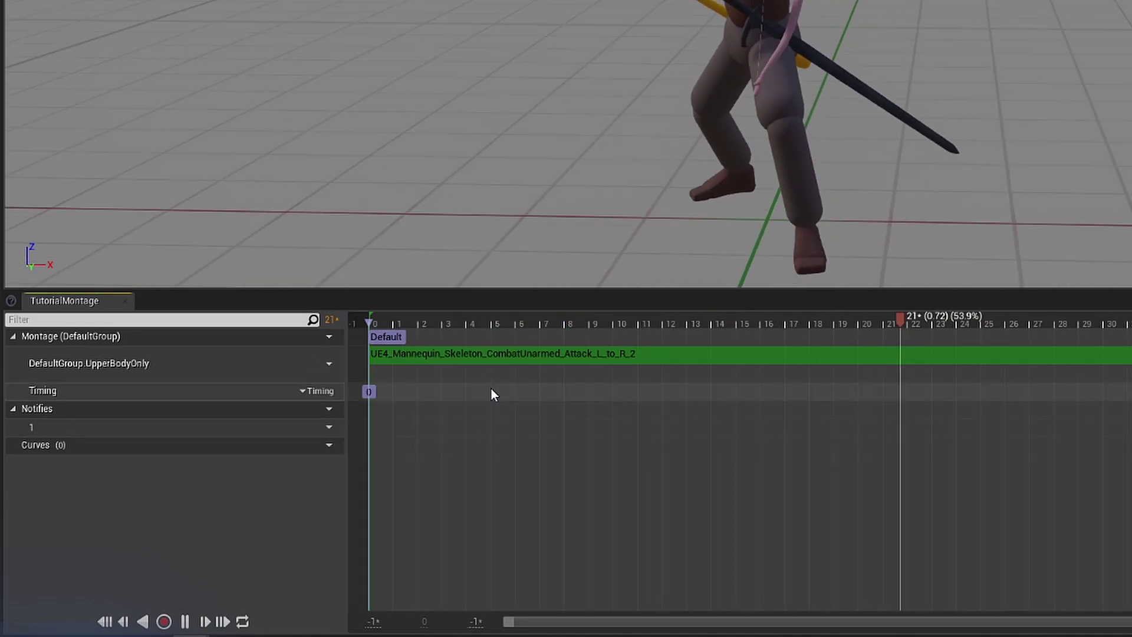
Replace the Local Space Ref Pose in the AnimGraph with a DefaultSlot slot node placed before the Layered blend per bone node
right_drag(514, 384, 503, 362)
click(498, 364)
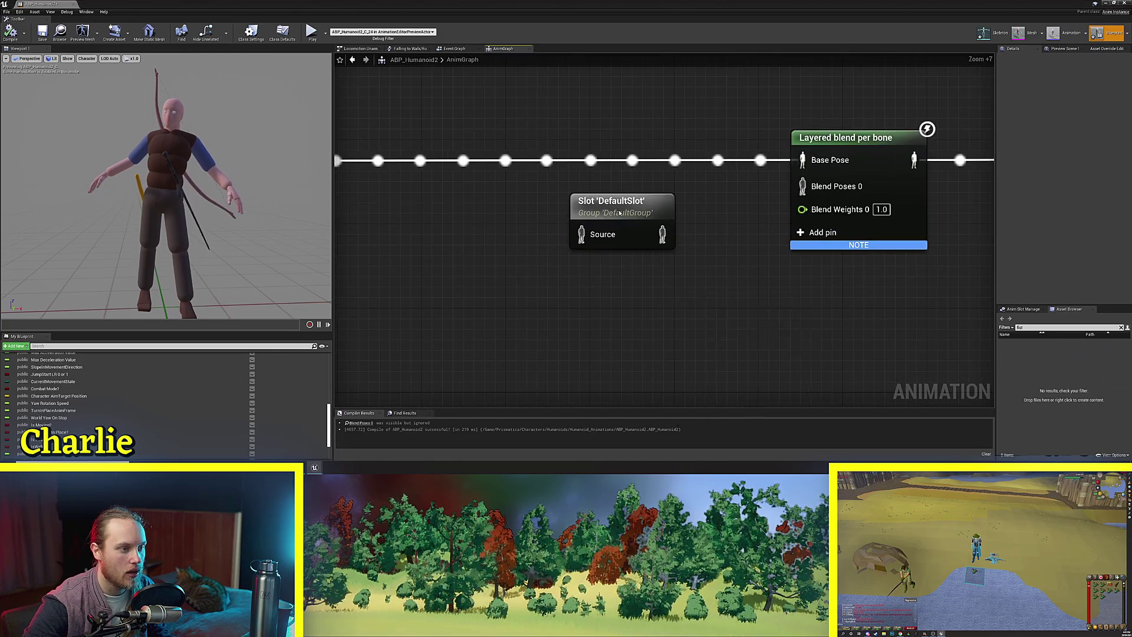
Set the new slot node to DefaultGroup.UpperBodyOnly and connect its output to Blend Poses 0 of the Layered blend per bone node
click(665, 203)
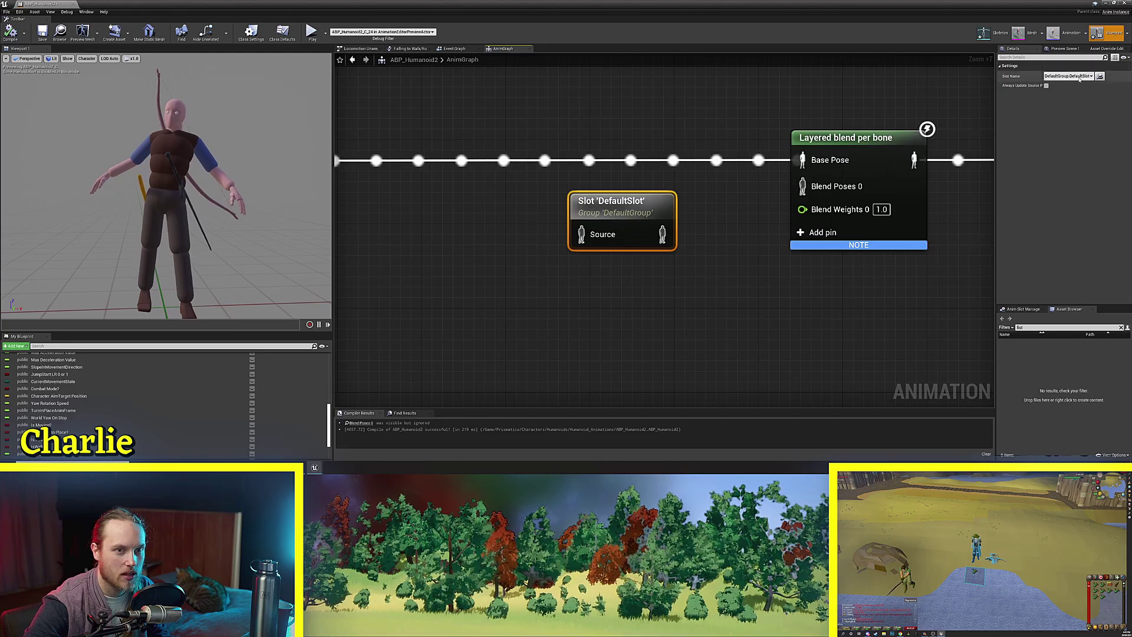
click(1081, 76)
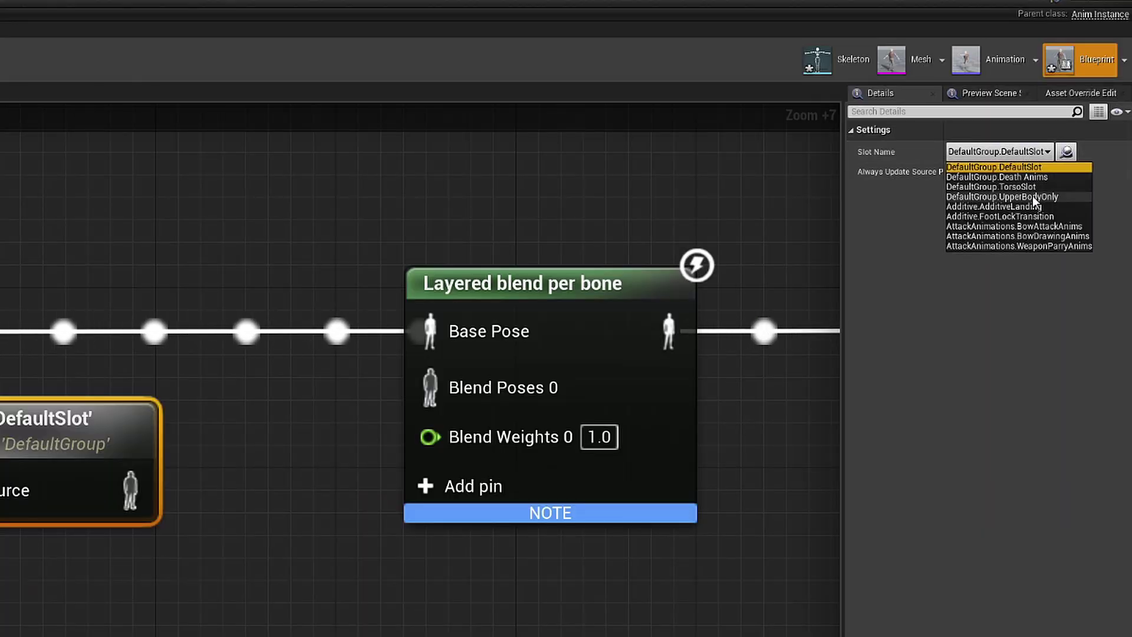
click(1002, 196)
drag(164, 503, 431, 388)
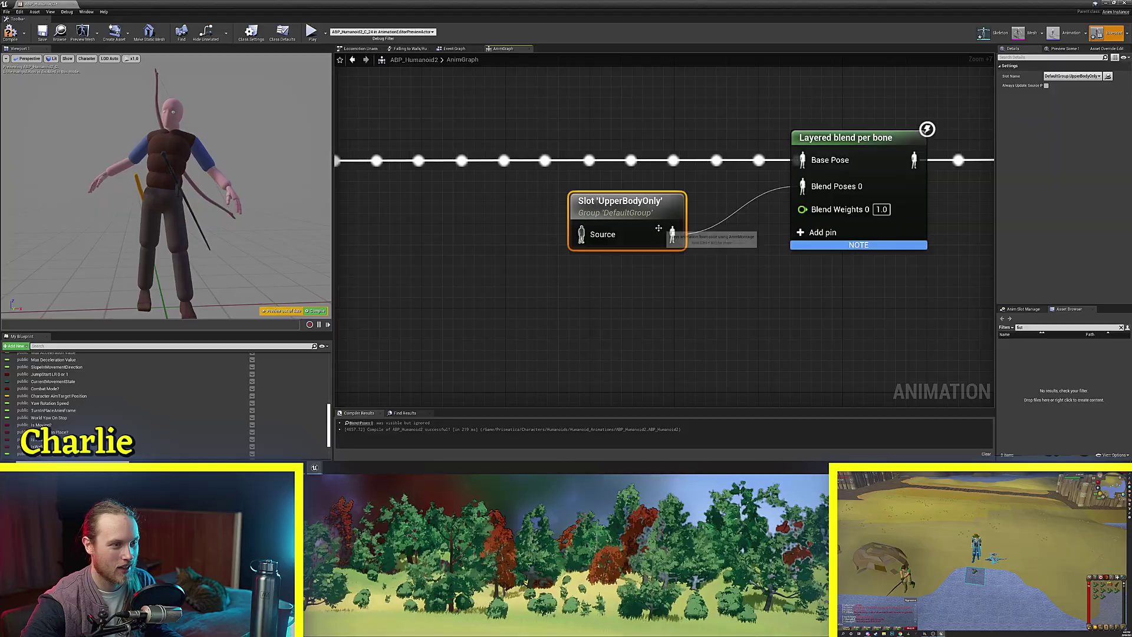
drag(626, 204, 677, 203)
right_drag(839, 194, 888, 196)
scroll(887, 196, down, 4)
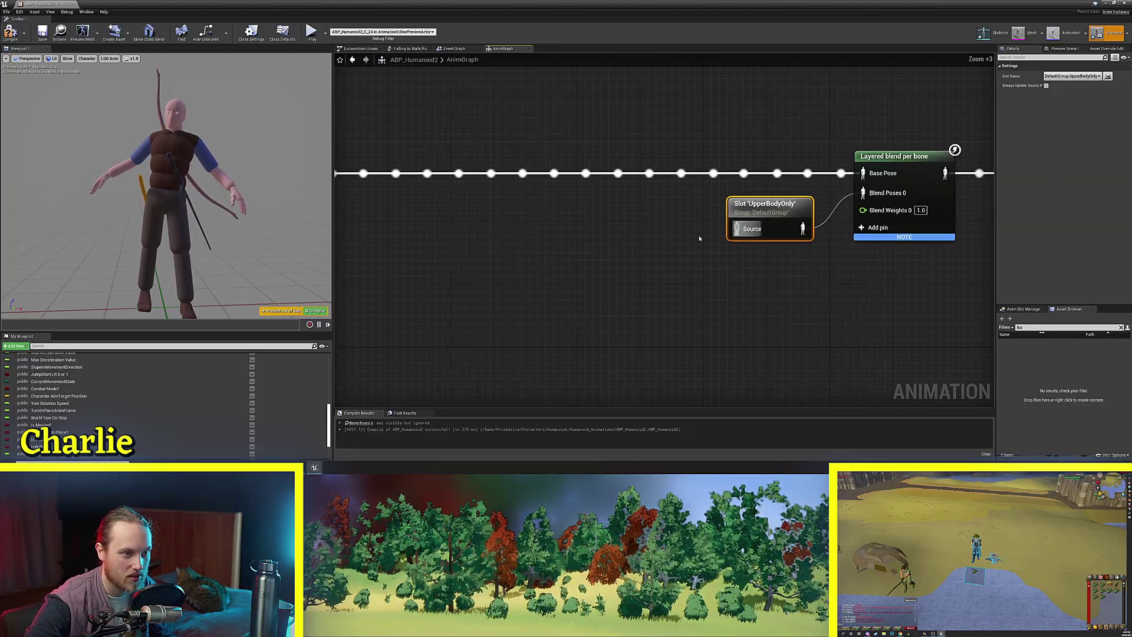
right_drag(629, 247, 702, 248)
click(702, 249)
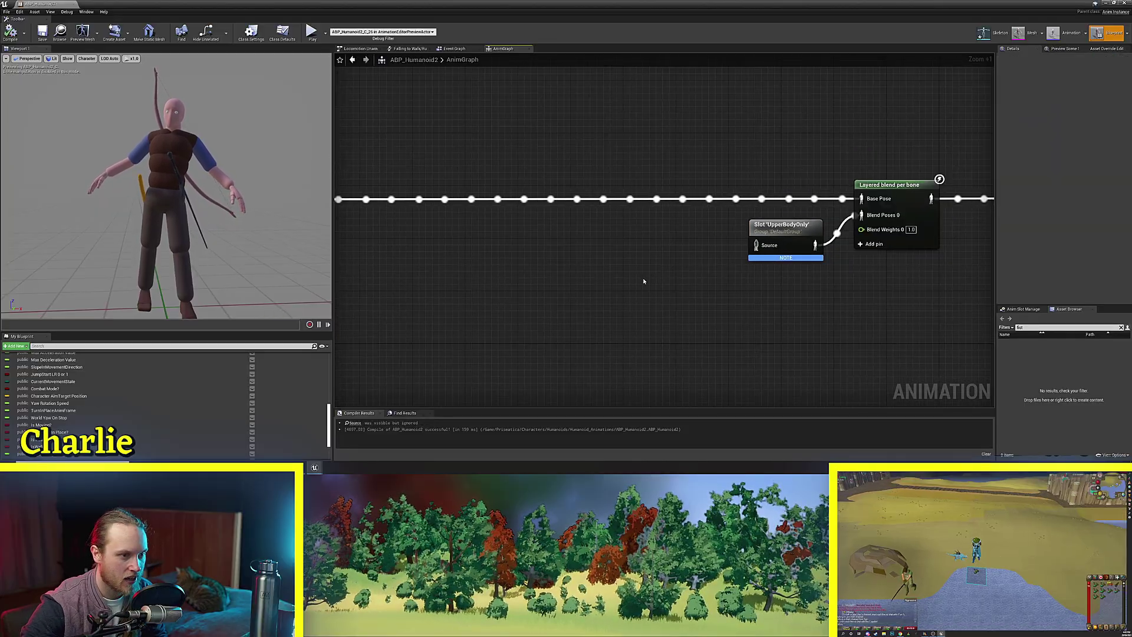
Feed the output of the 'Death Anims' slot into a new saved cached pose and name it TutorialCache
right_drag(722, 265, 579, 270)
scroll(579, 270, up, 5)
click(687, 221)
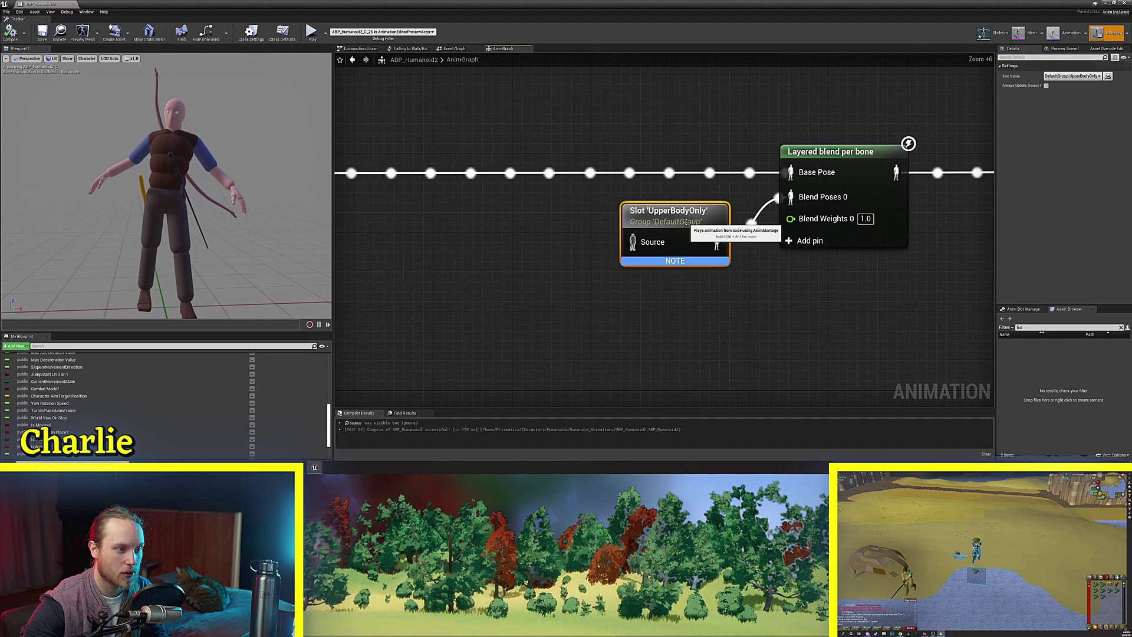
right_drag(493, 228, 808, 254)
click(600, 247)
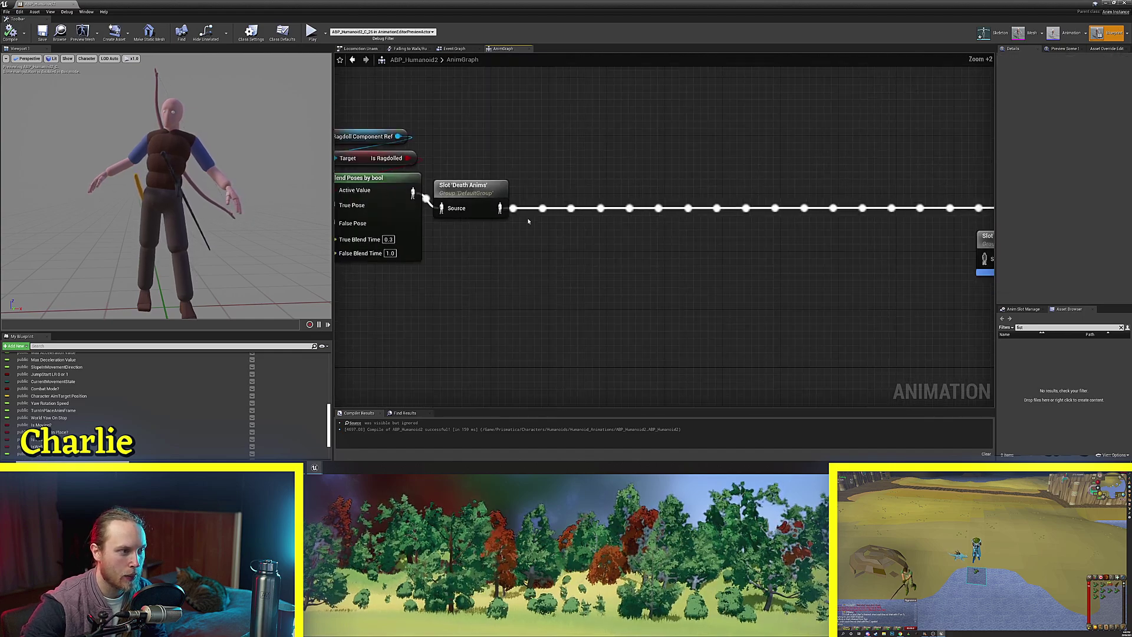
drag(506, 207, 685, 213)
text(cache)
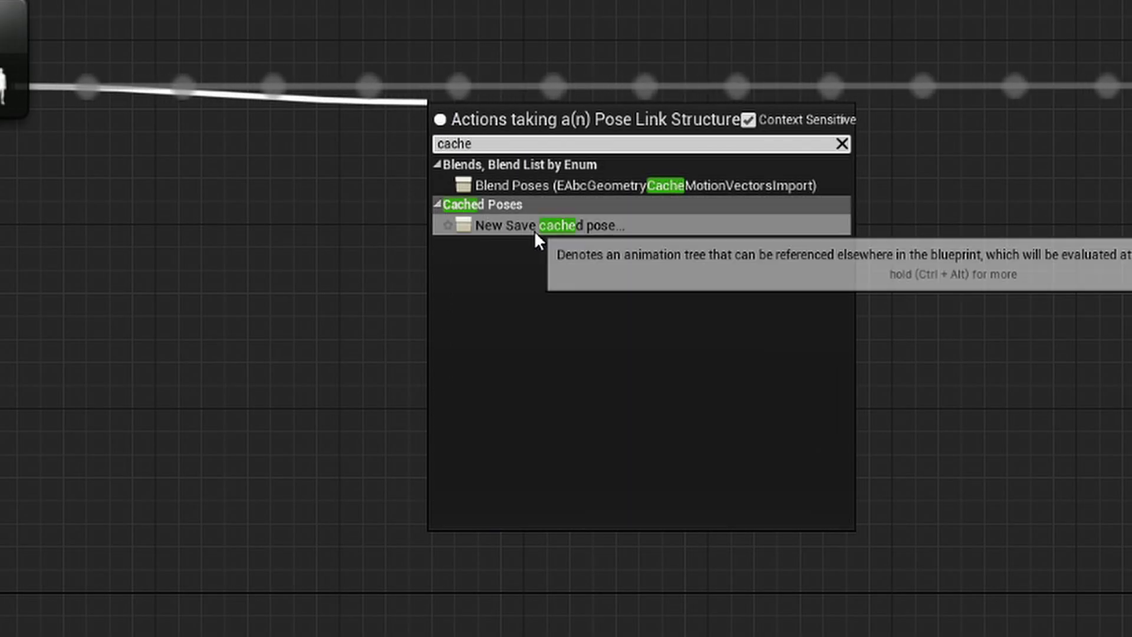
click(535, 231)
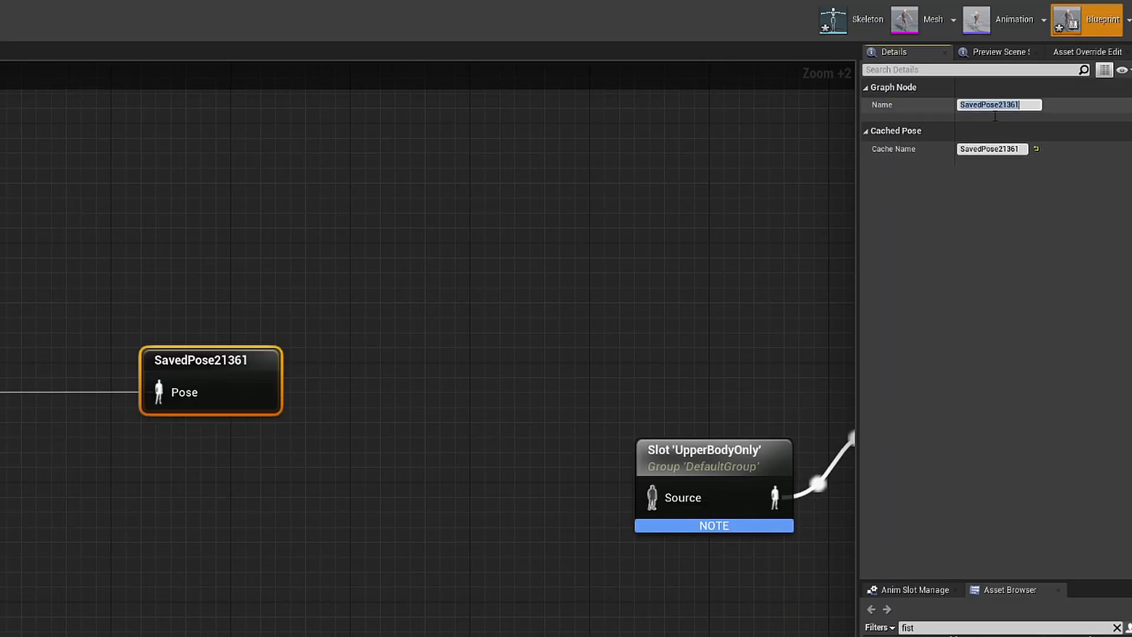
text(TutorialCache)
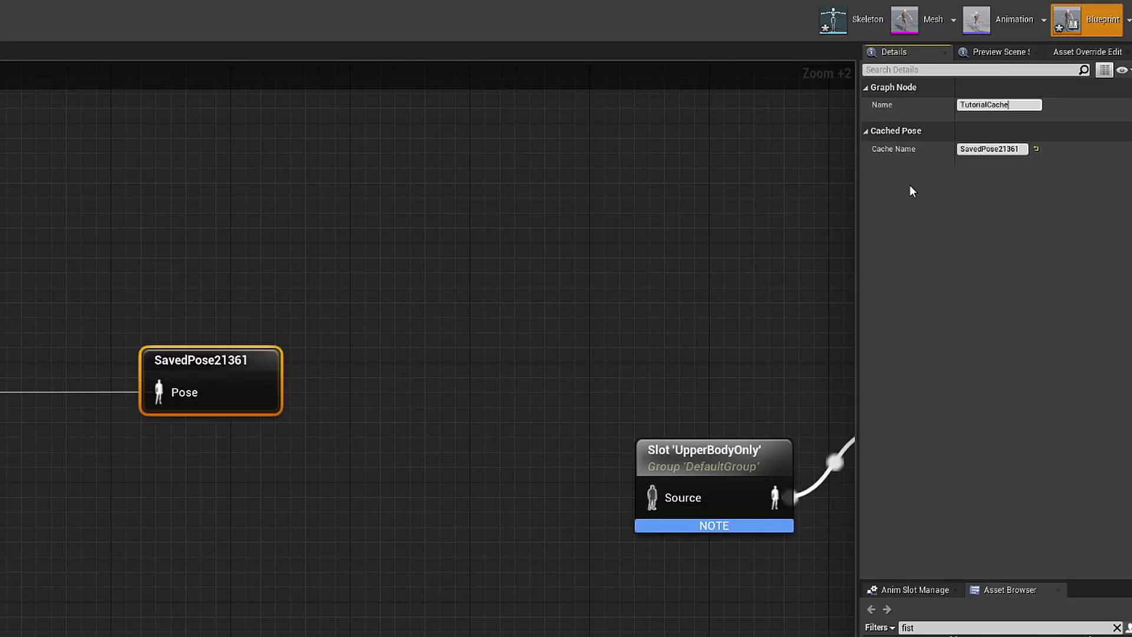
key(Return)
Add a Use cached pose 'TutorialCache' node and connect it to the Source of the UpperBodyOnly slot
right_drag(478, 420, 265, 388)
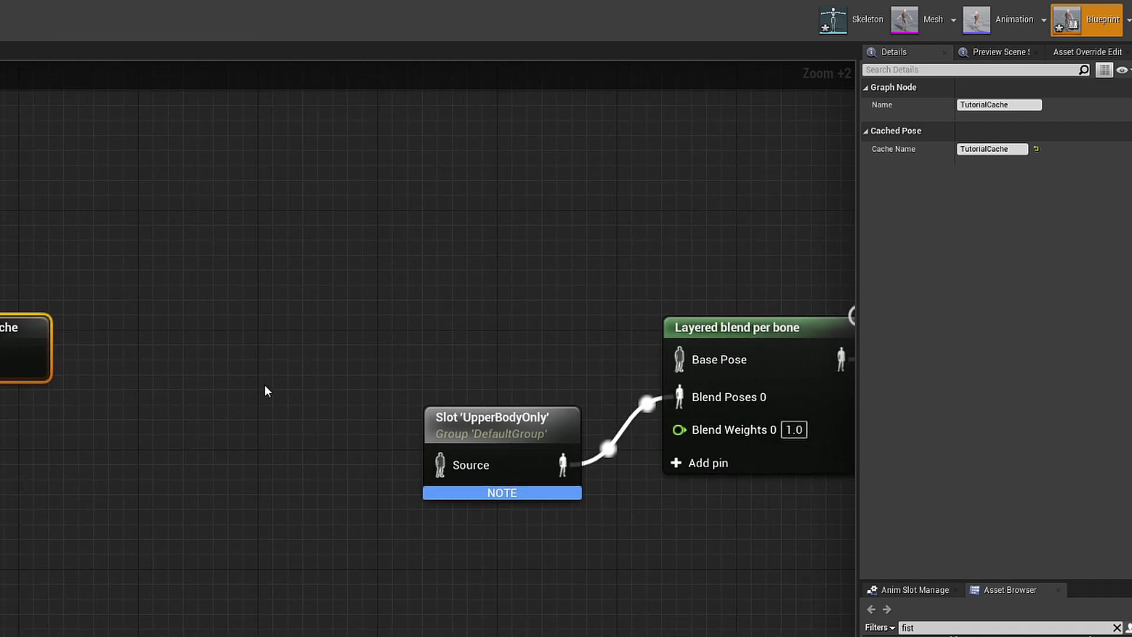
click(216, 441)
right_drag(145, 435, 139, 435)
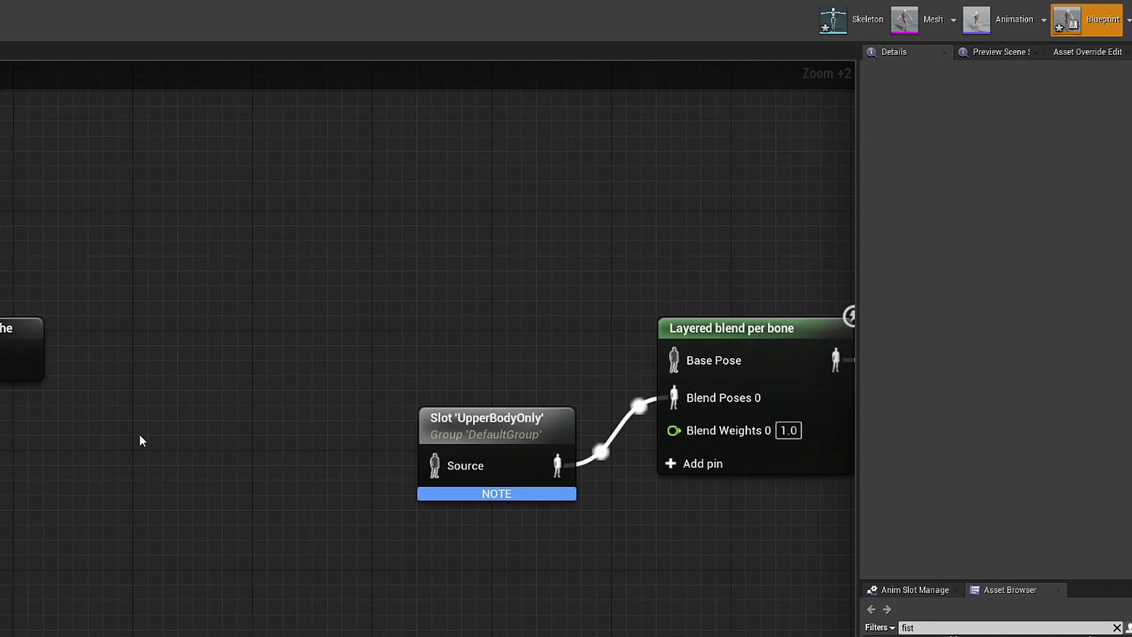
scroll(104, 456, up, 3)
right_click(103, 456)
text(tutori)
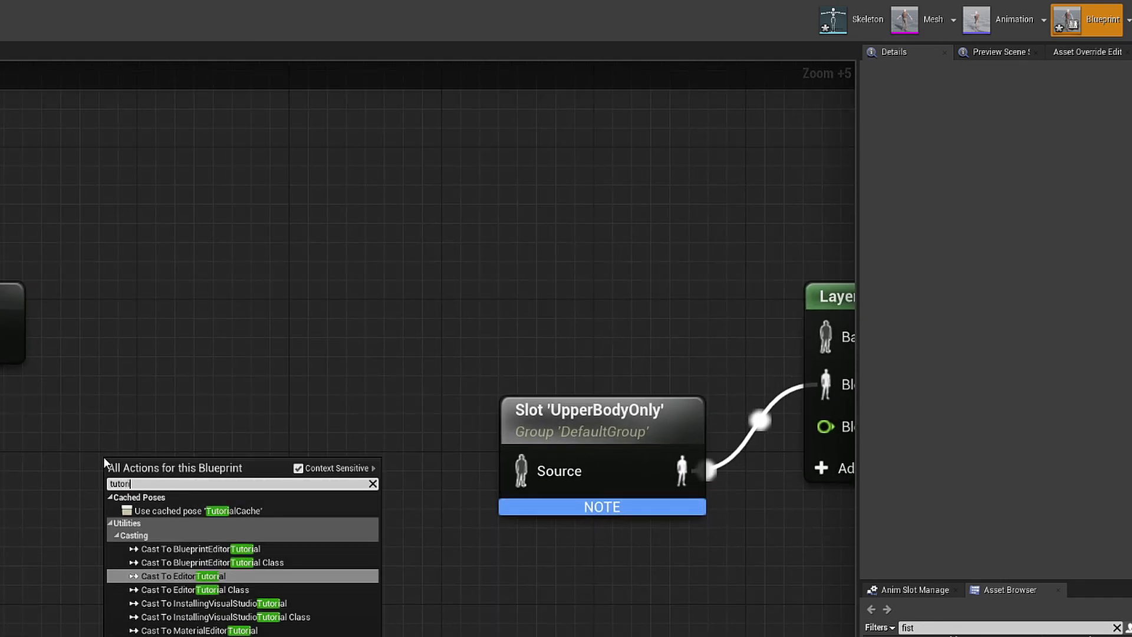
click(259, 510)
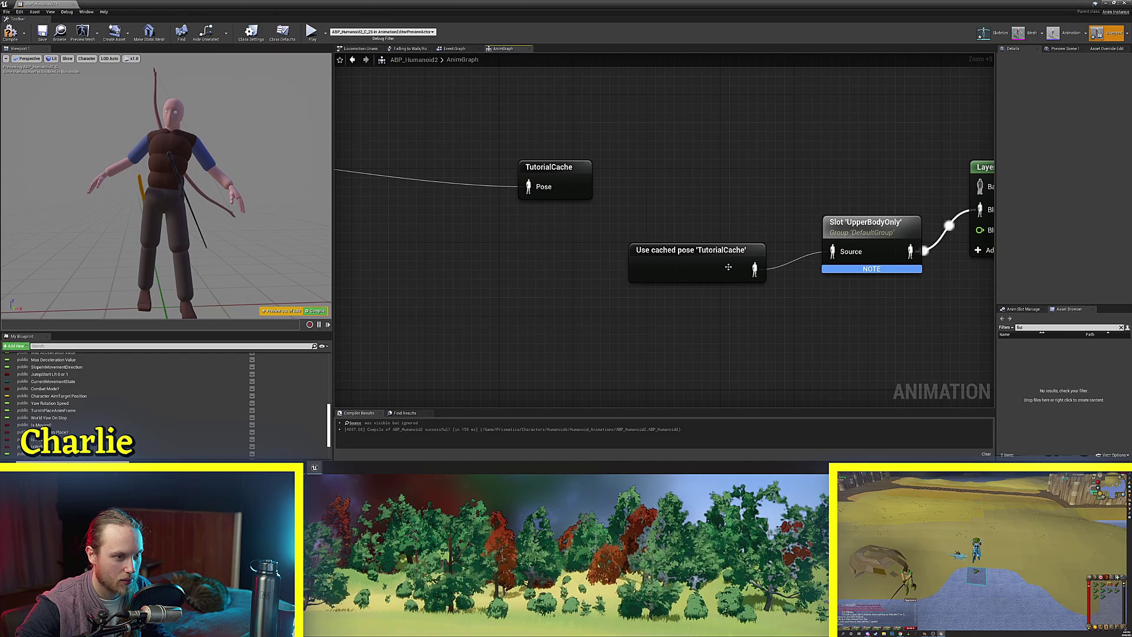
drag(728, 267, 760, 251)
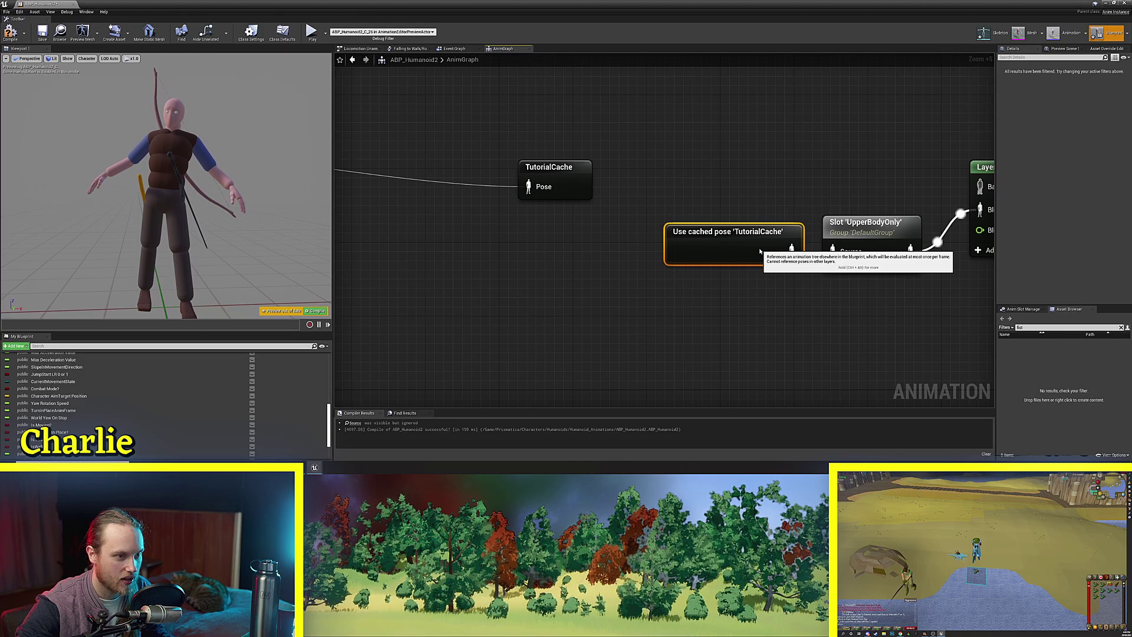
Duplicate the Use cached pose 'TutorialCache' node and place the copy above the original, level with the blend node's Base Pose
key(ctrl+v)
right_drag(744, 121, 652, 161)
drag(716, 161, 655, 206)
click(766, 198)
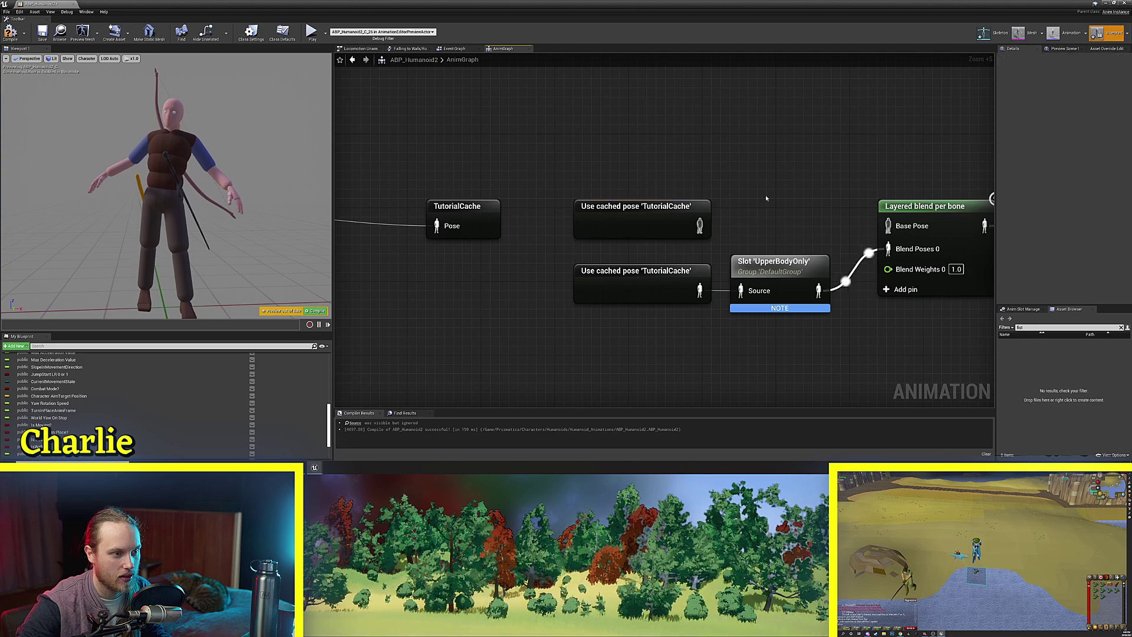
right_drag(784, 194, 697, 189)
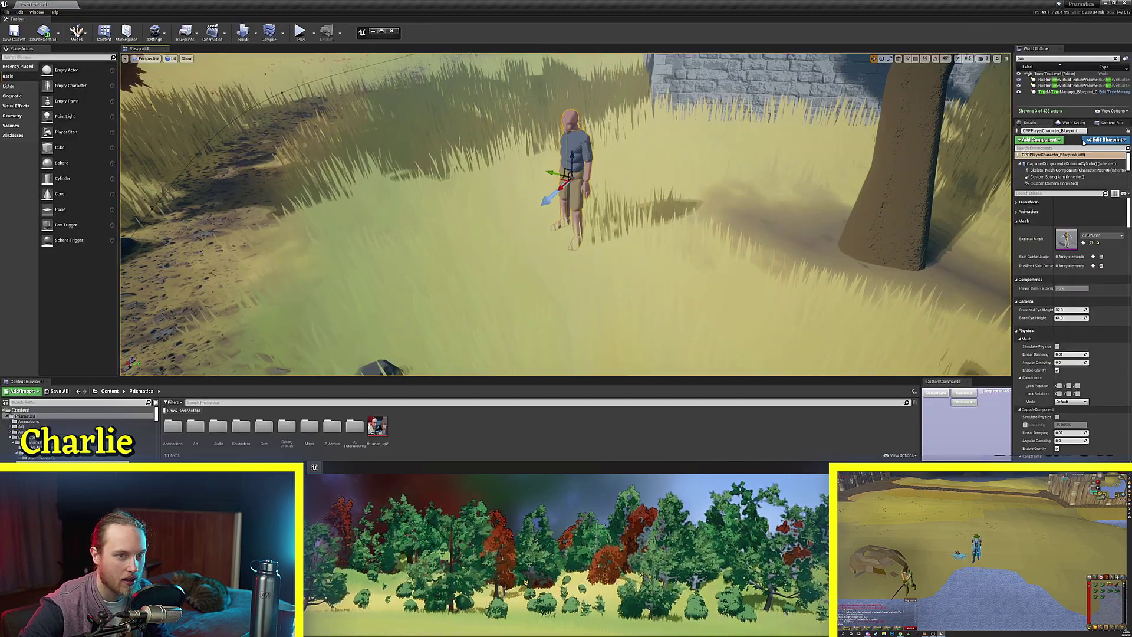
Open CPPPlayerCharacter_Blueprint for editing and move the O key event, detached from its DEBUGWind Target setter, to an empty area of the Event Graph
click(1107, 140)
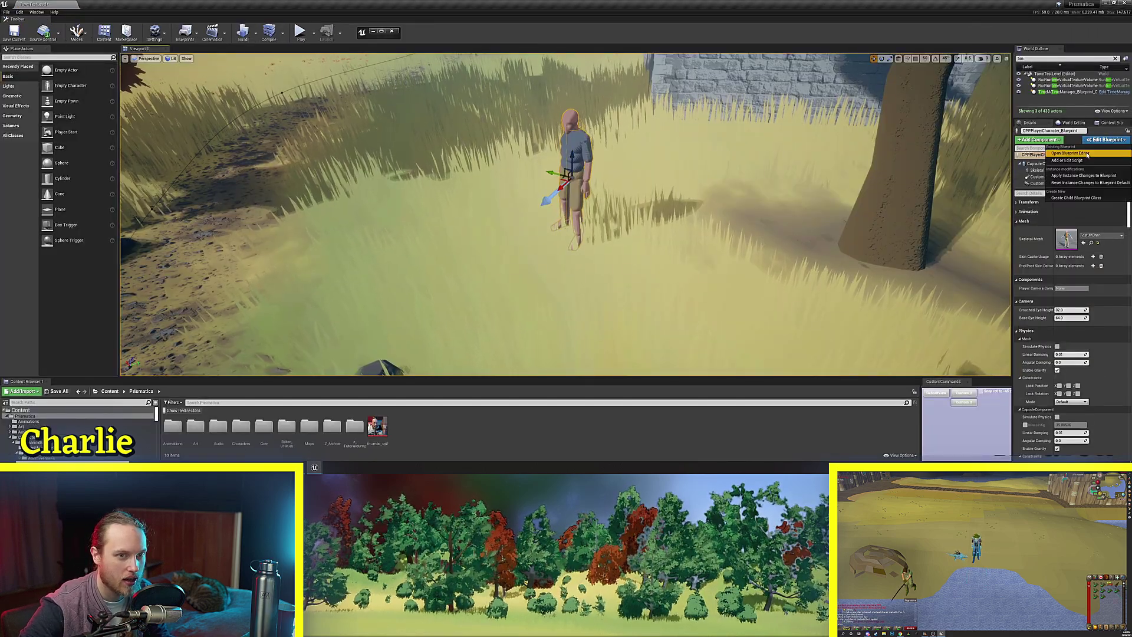
click(1070, 154)
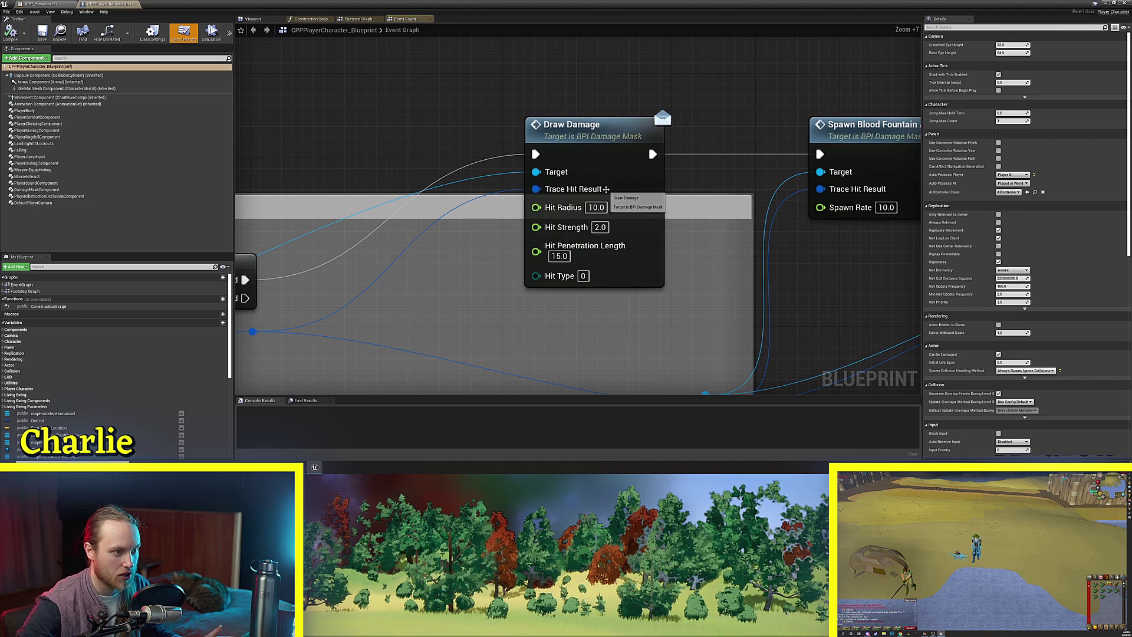
scroll(669, 144, down, 3)
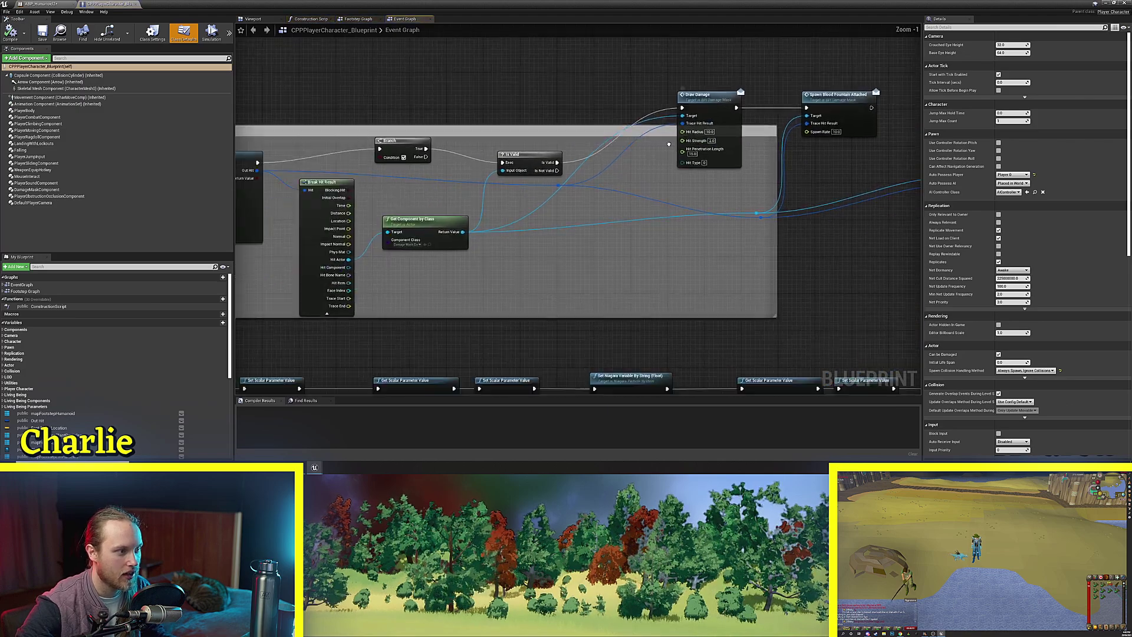
scroll(669, 144, down, 8)
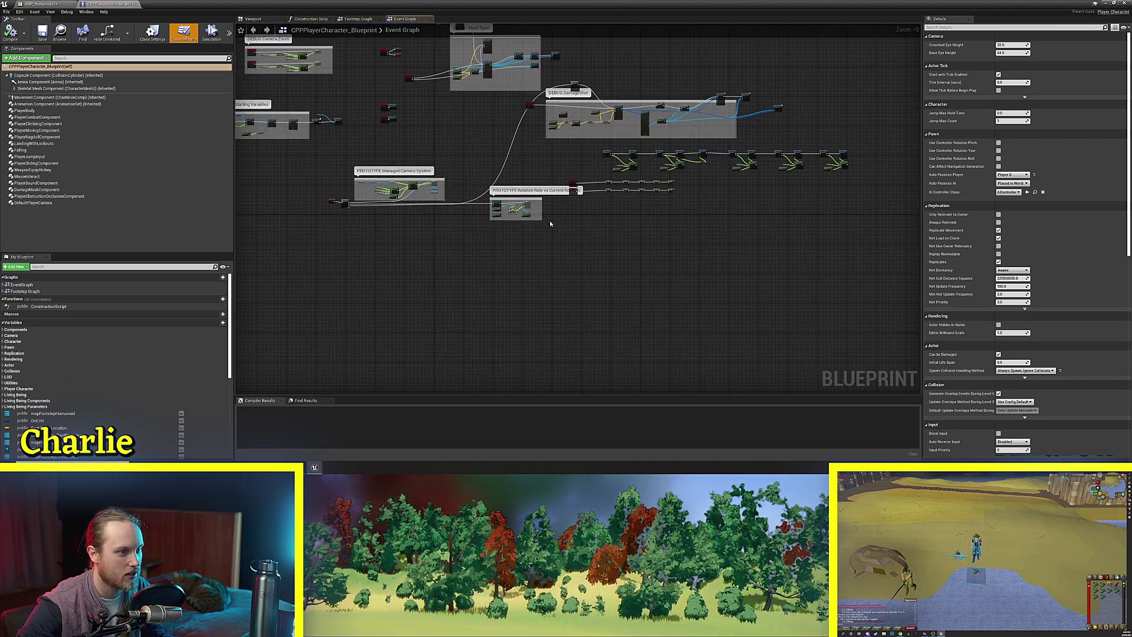
scroll(498, 252, up, 6)
scroll(447, 208, up, 8)
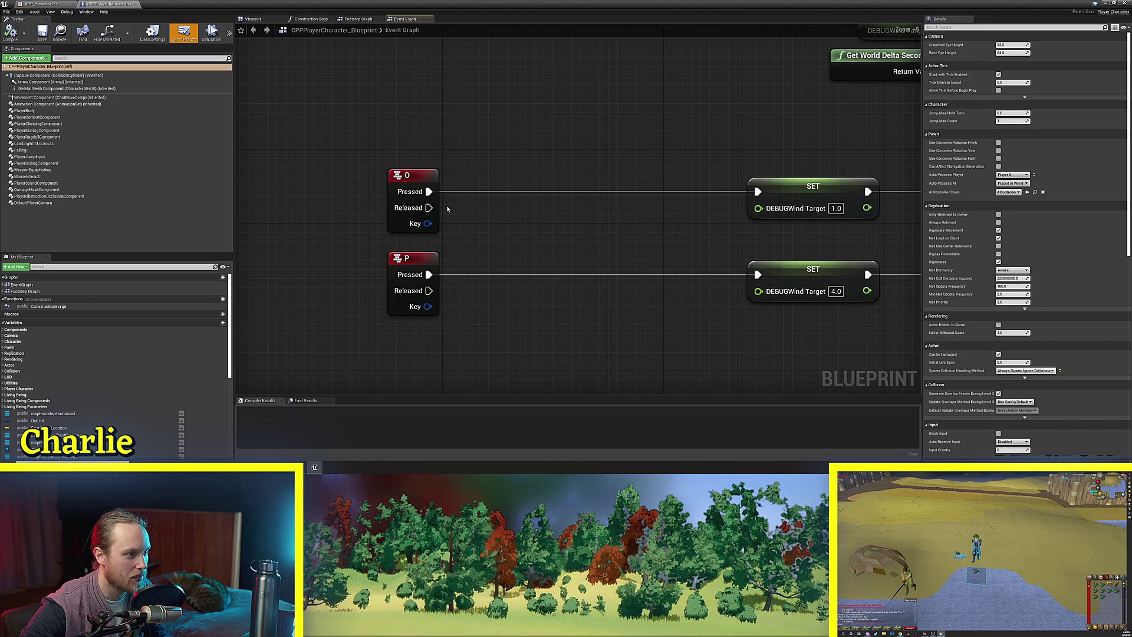
right_drag(434, 274, 545, 299)
drag(533, 202, 329, 136)
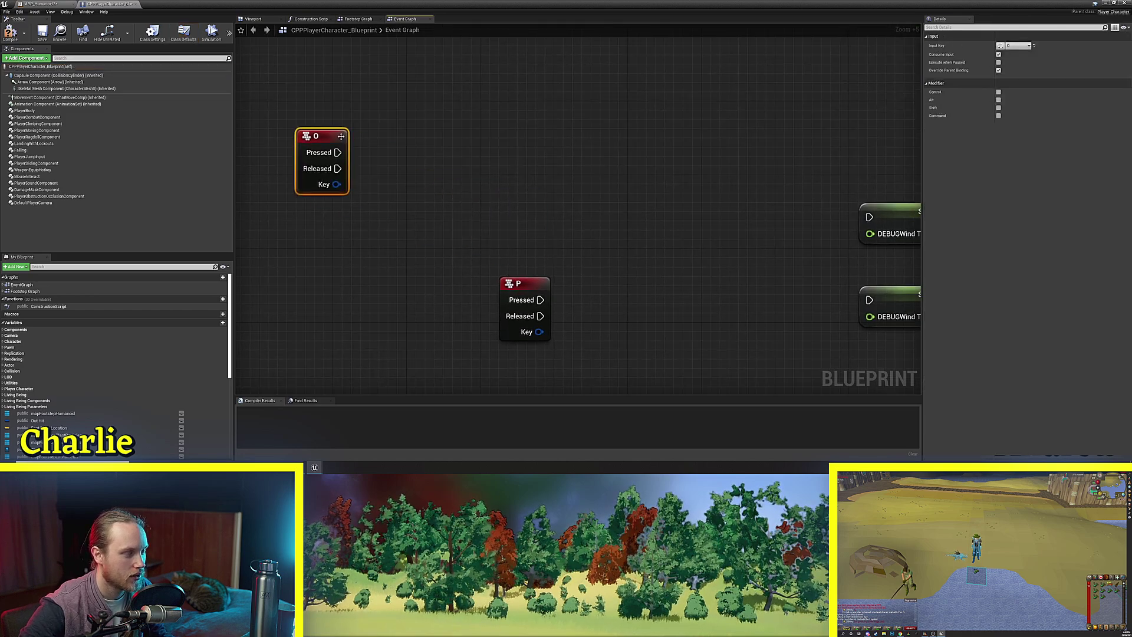
right_drag(329, 137, 511, 189)
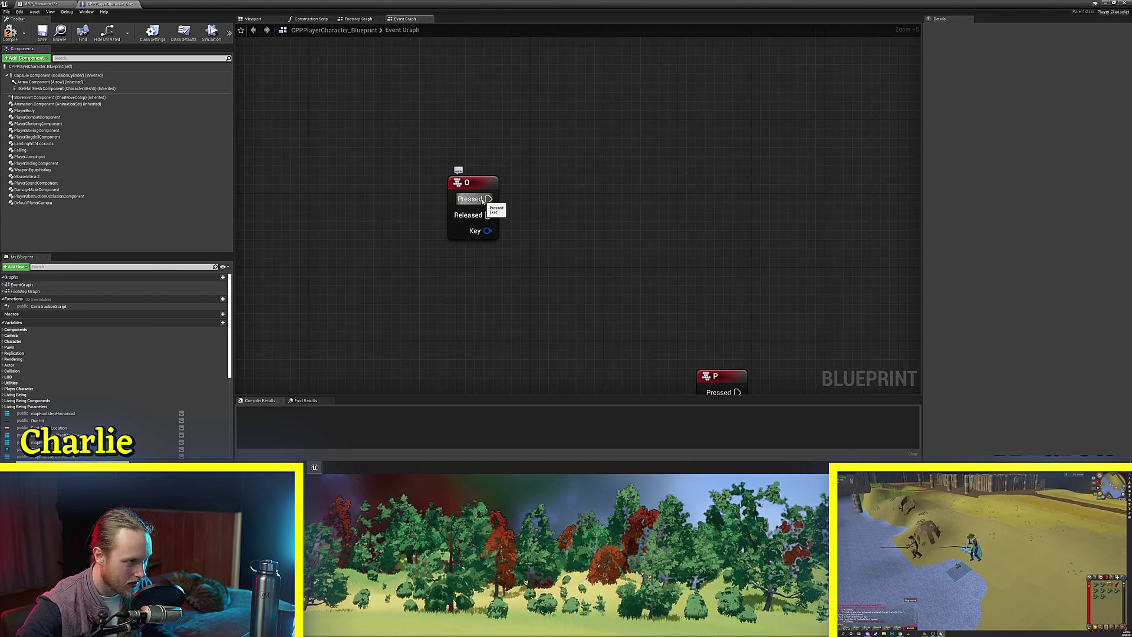
Add a Play Montage node to the O event's Pressed output and connect the Skeletal Mesh Component to its In Skeletal Mesh Component input
drag(503, 214, 503, 215)
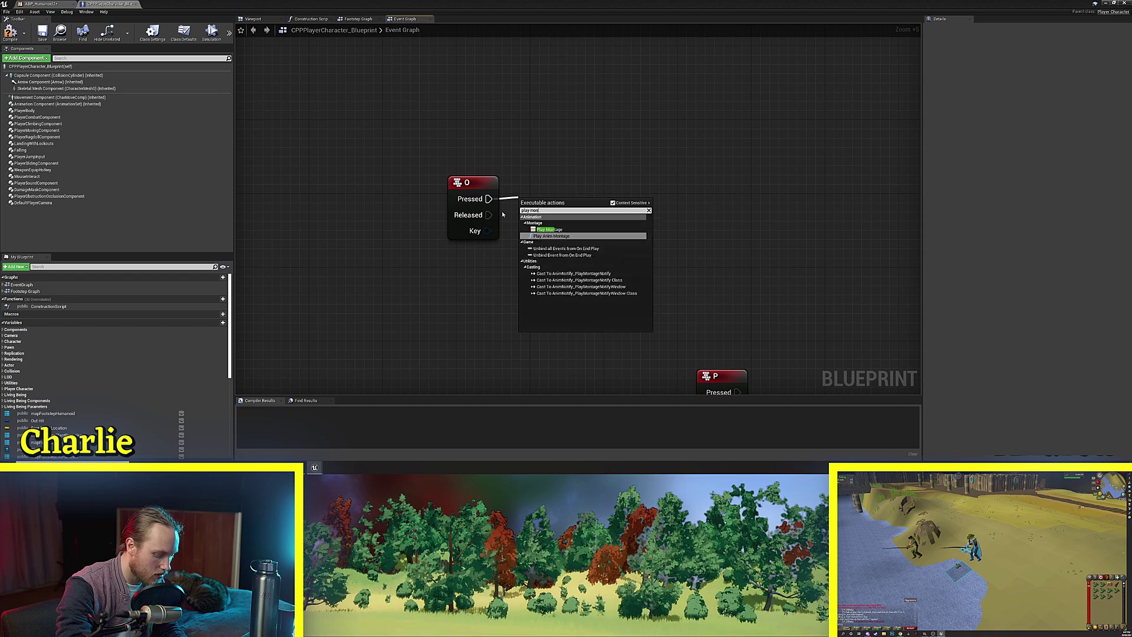
click(549, 229)
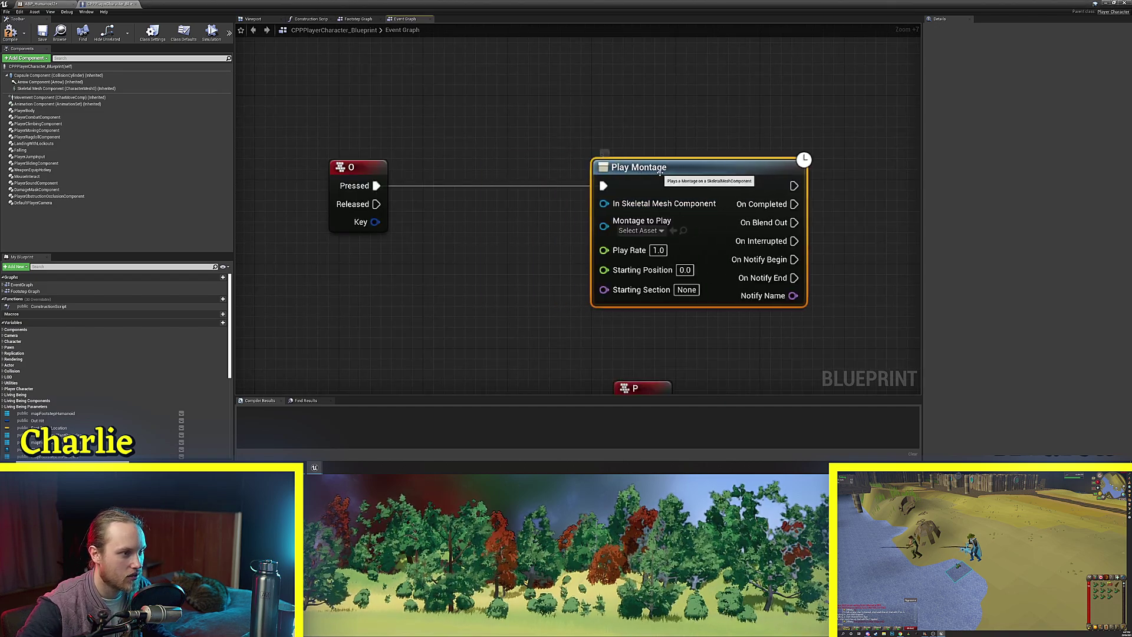
drag(55, 90, 467, 204)
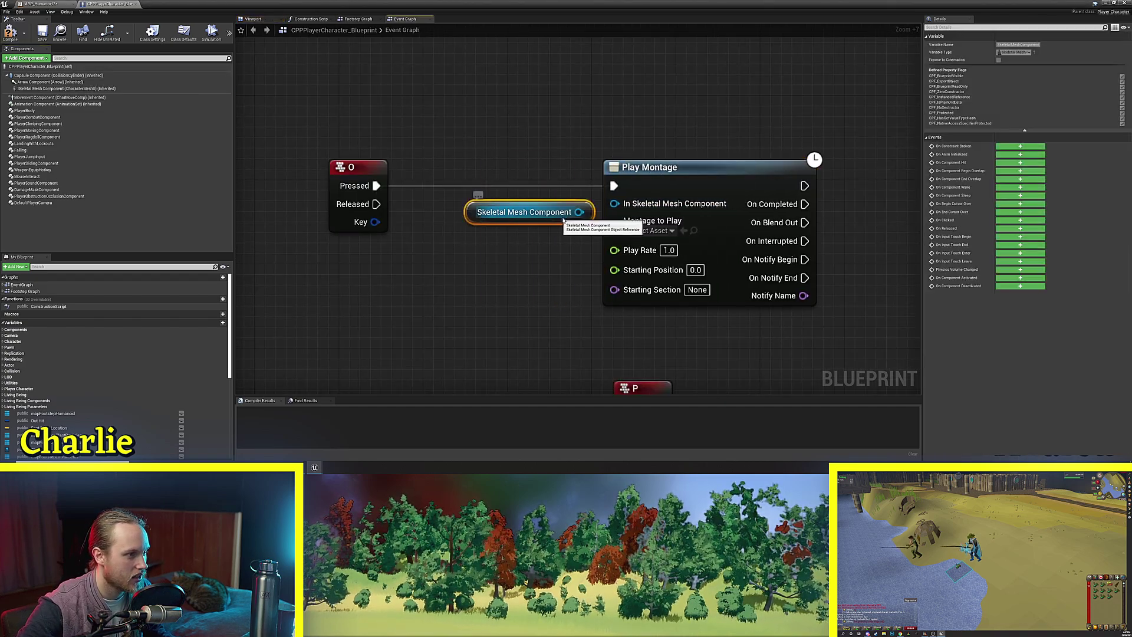
right_drag(614, 214, 630, 194)
Choose TutorialMontage as the Montage to Play and compile the character blueprint
click(665, 211)
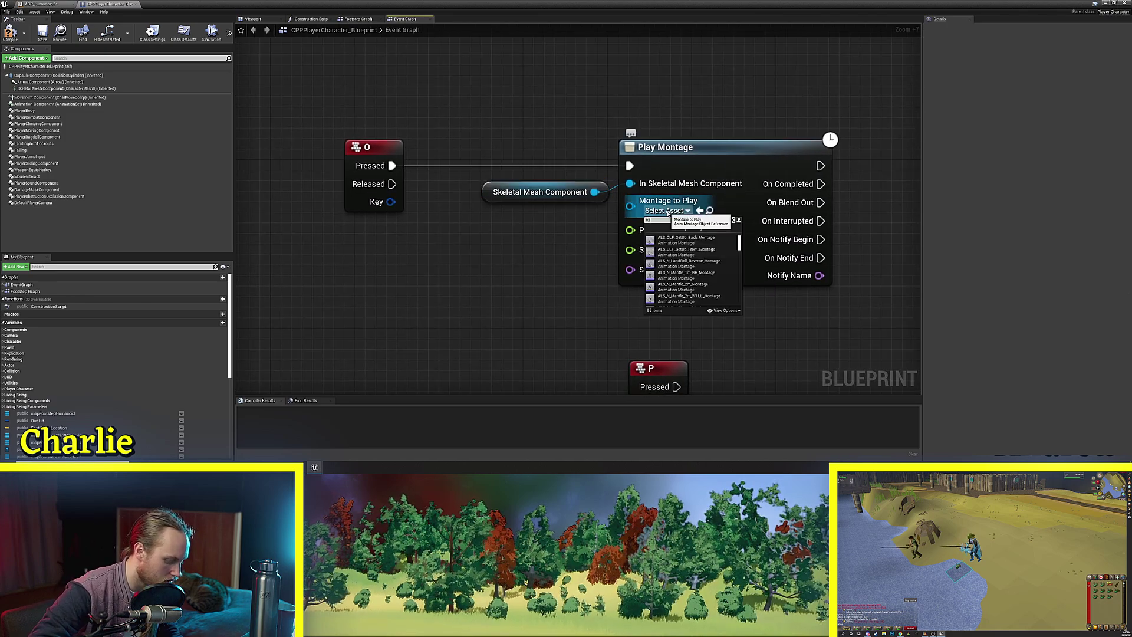
text(tu)
click(671, 240)
right_drag(564, 238, 516, 246)
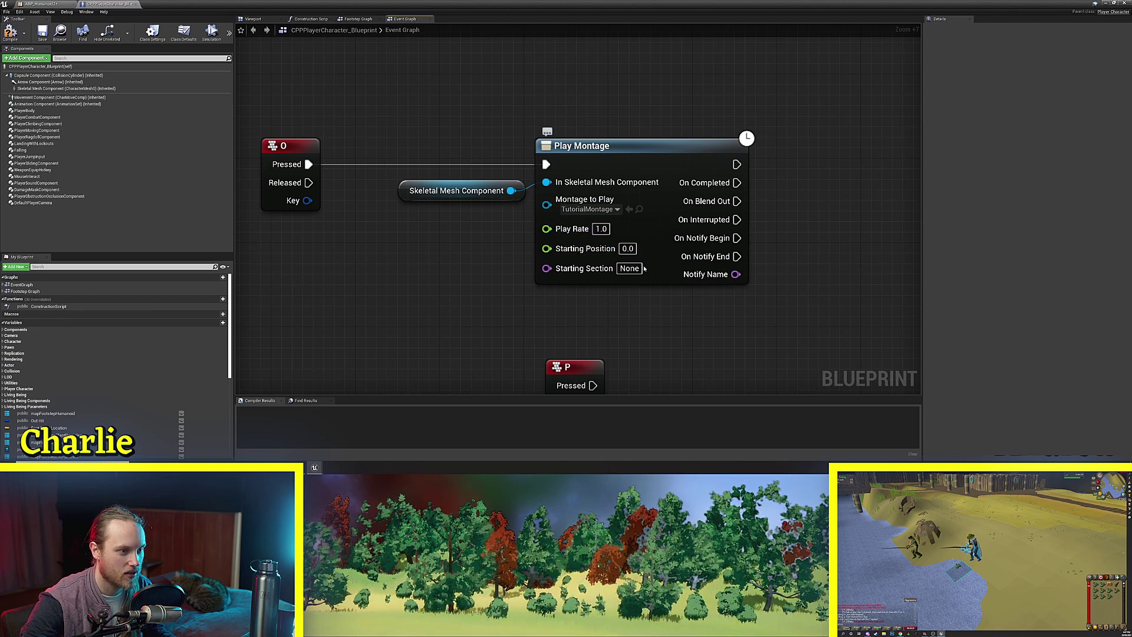
right_drag(659, 282, 659, 290)
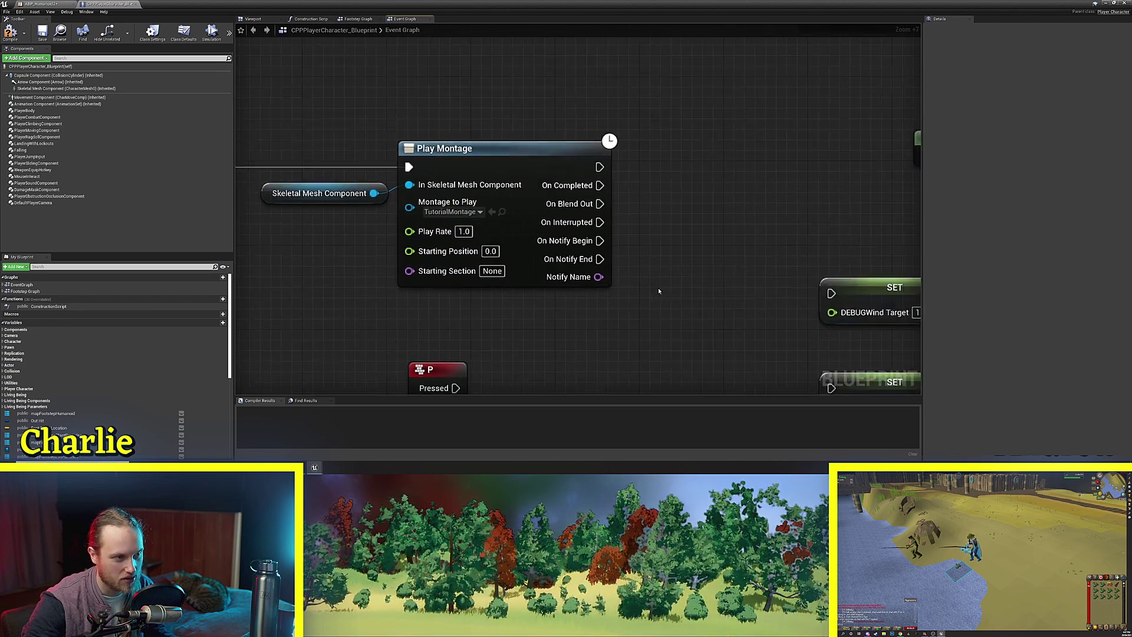
click(10, 31)
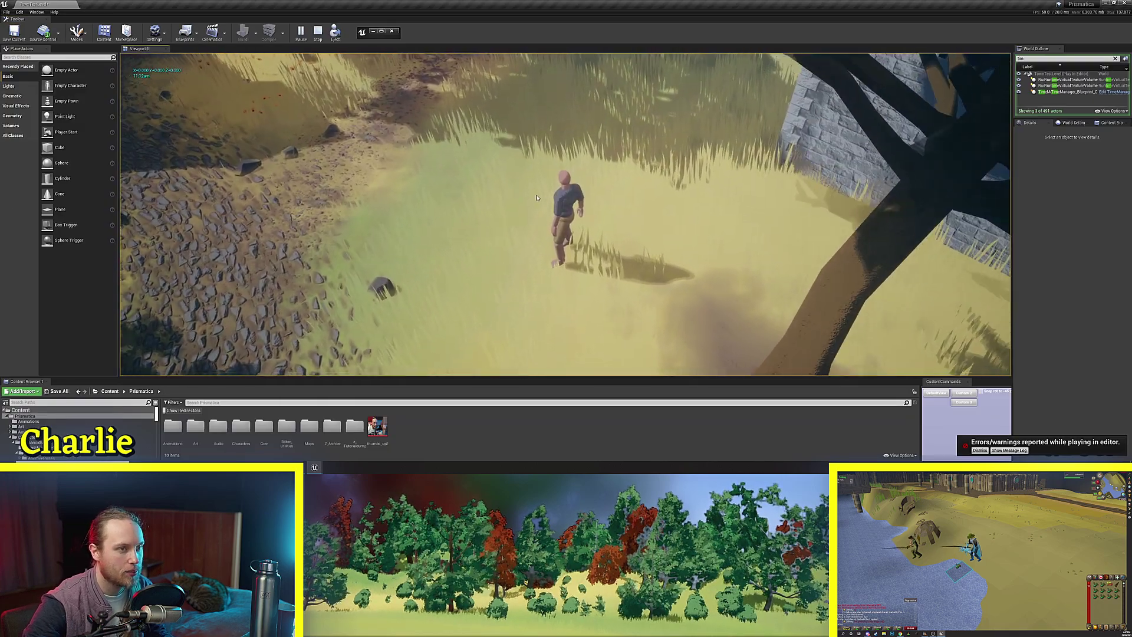
Playtest the level by walking the character around while triggering the attack montage, and end the play session
key(w)
key(a)
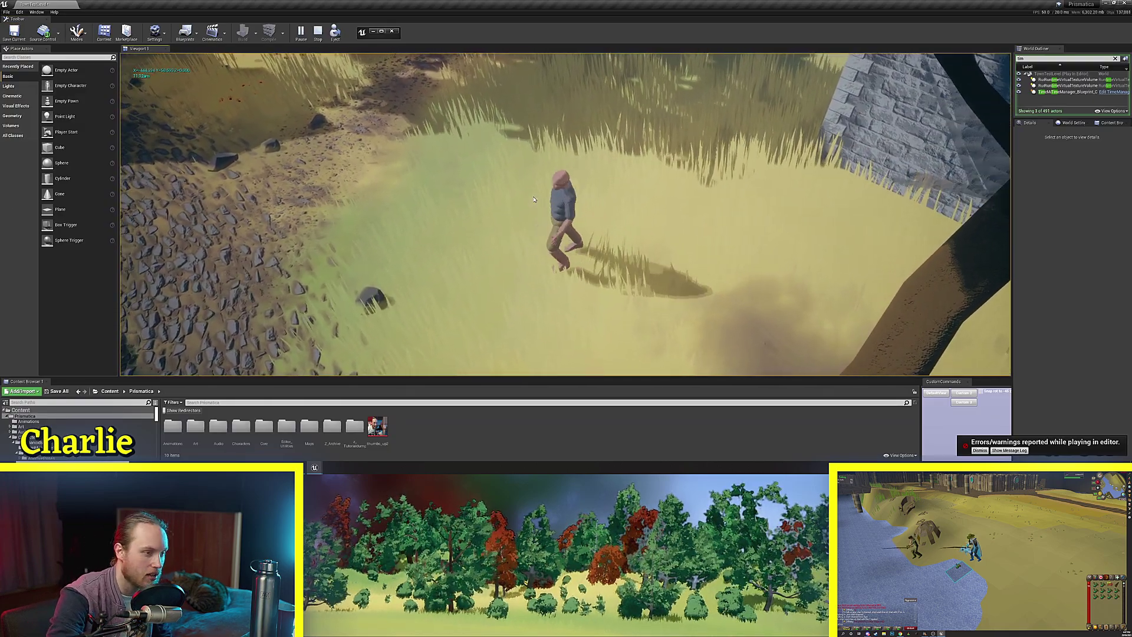
key(s)
key(d)
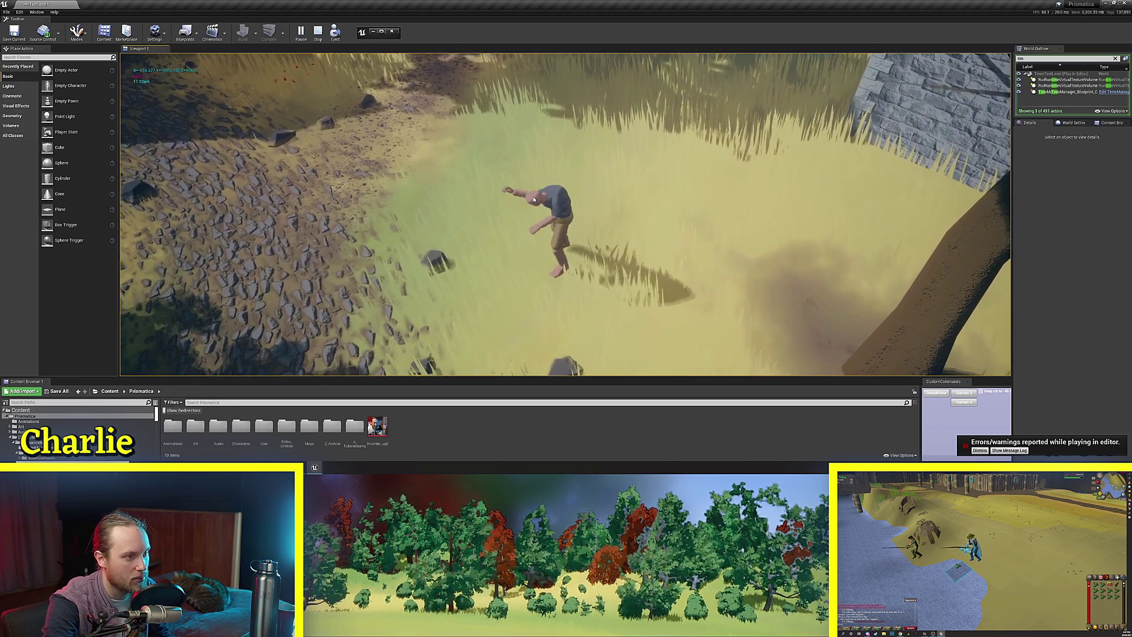
key(a)
key(s)
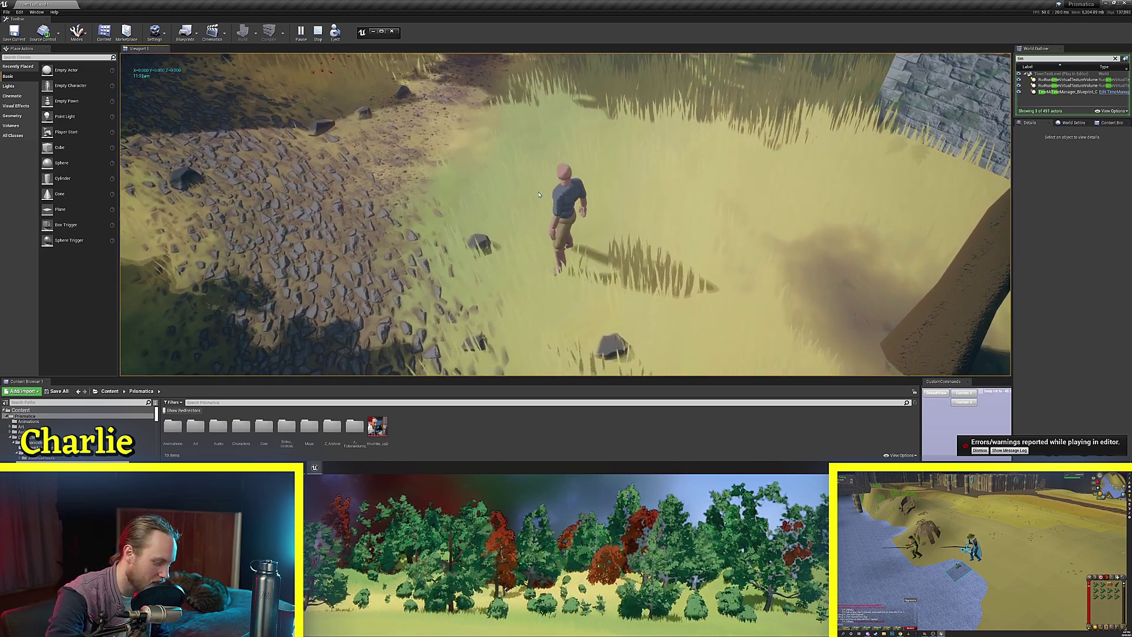
key(Escape)
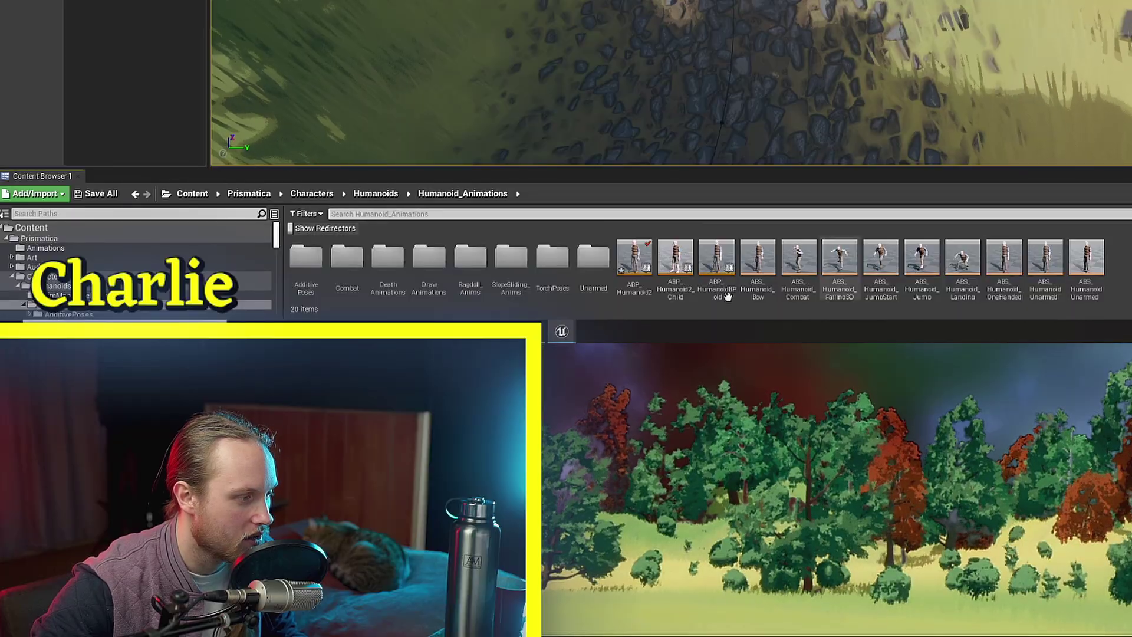
Open UE4_Mannequin_Skeleton_CombatUnarmed_Attack_L_to_R_2 from the Combat/Unarmed/Attacks folder and enable its Force Root Lock option
double_click(347, 259)
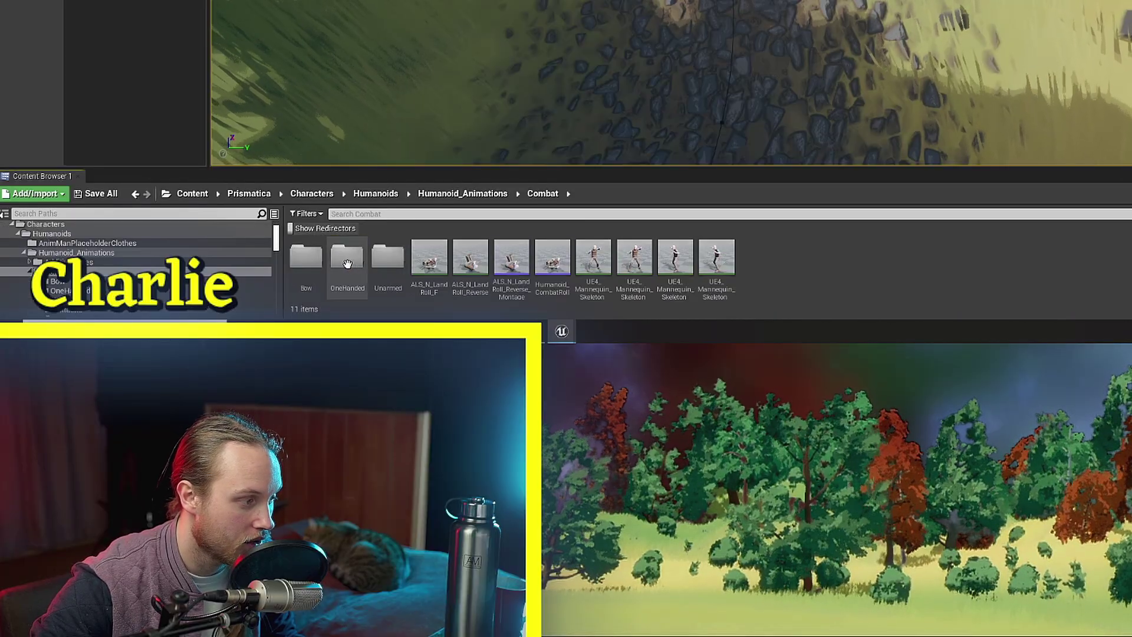
double_click(387, 258)
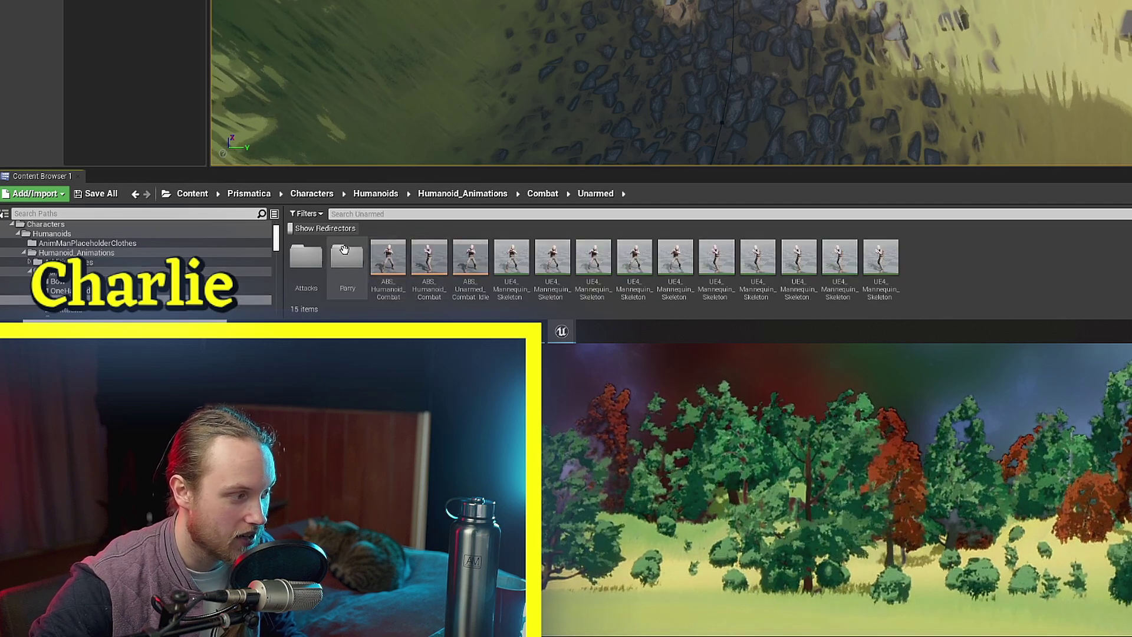
double_click(306, 256)
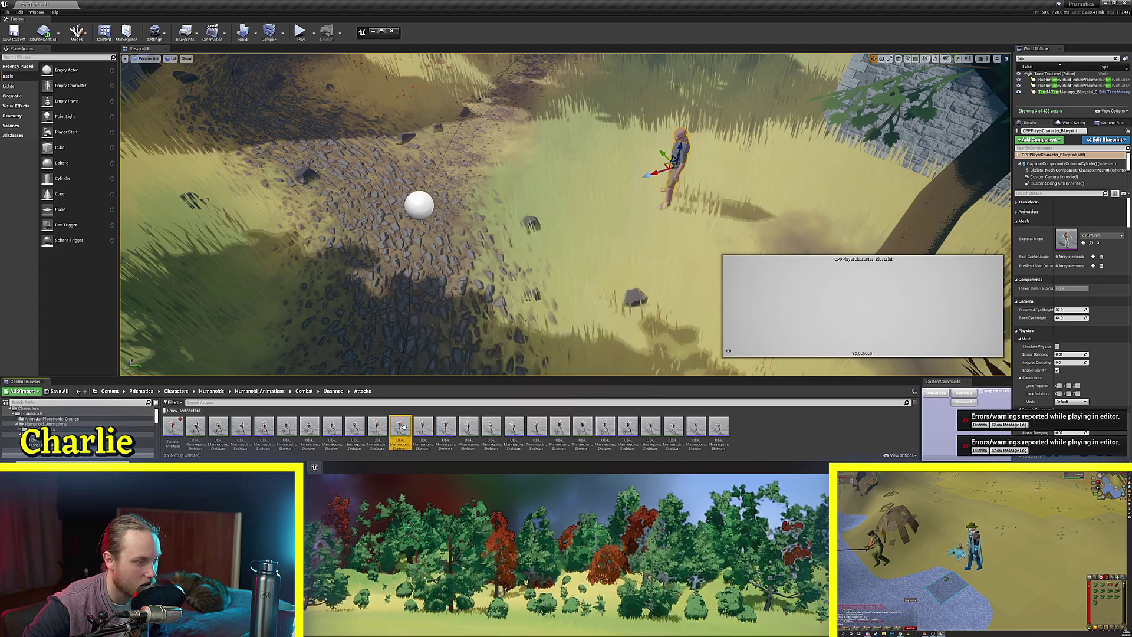
double_click(400, 426)
scroll(35, 183, up, 3)
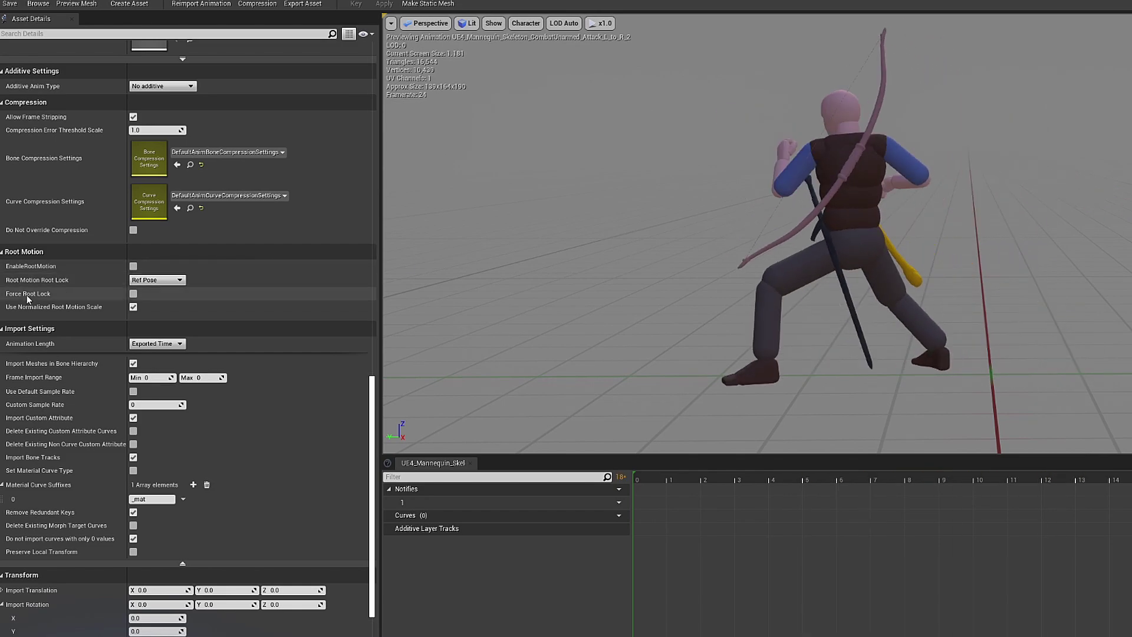
click(133, 294)
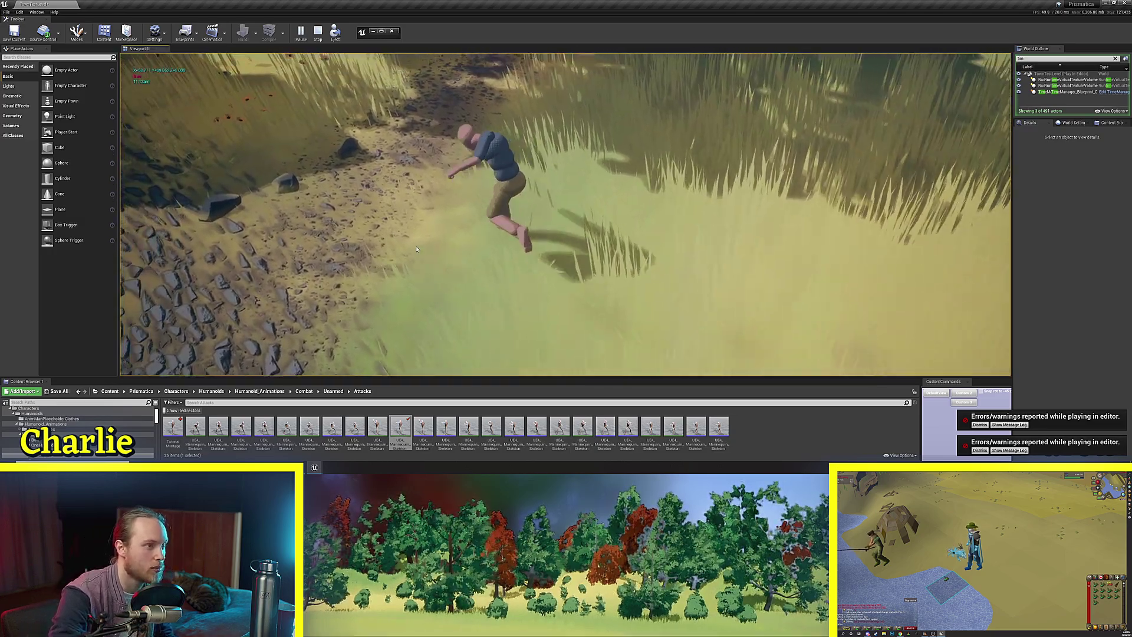
Playtest the level by running the character in several directions while attacking to check the root-locked attack animation
key(s)
key(d)
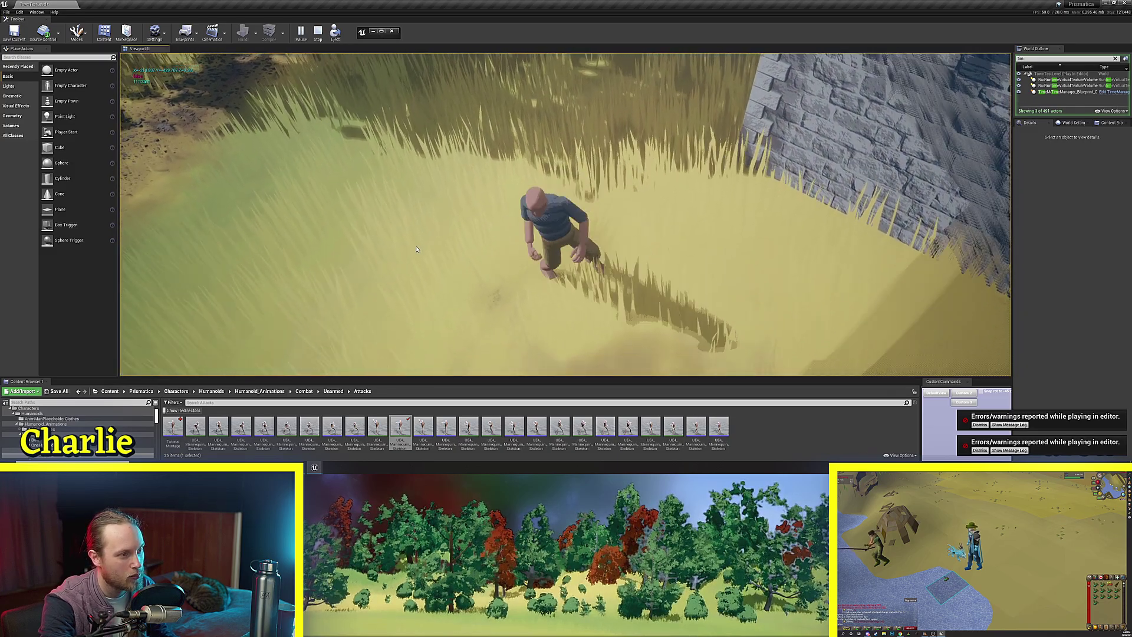
click(417, 249)
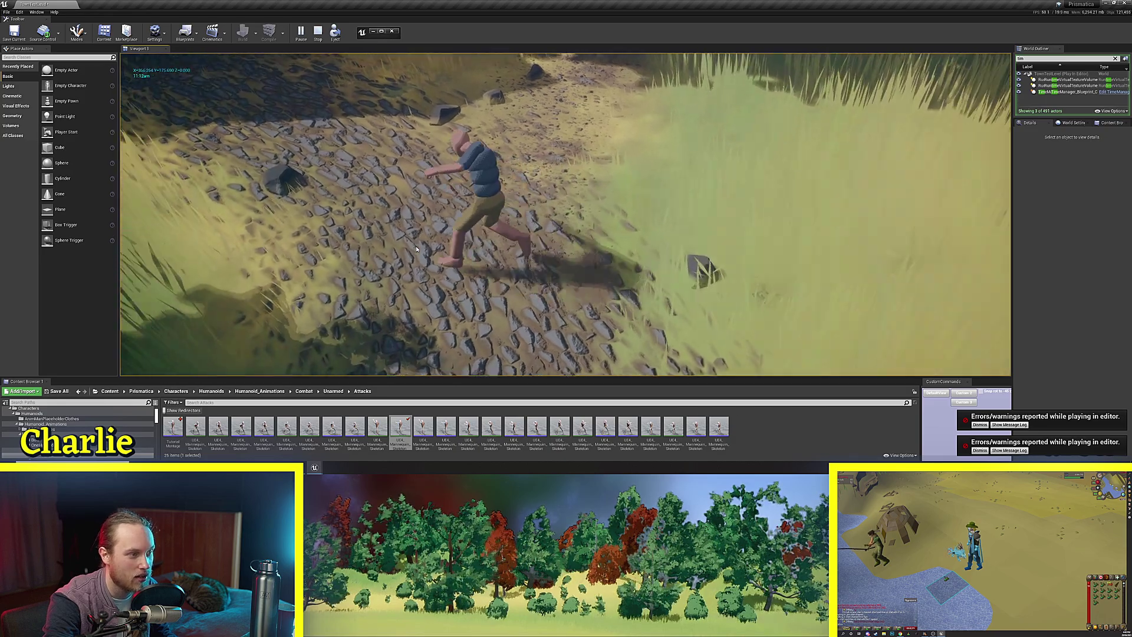
key(d)
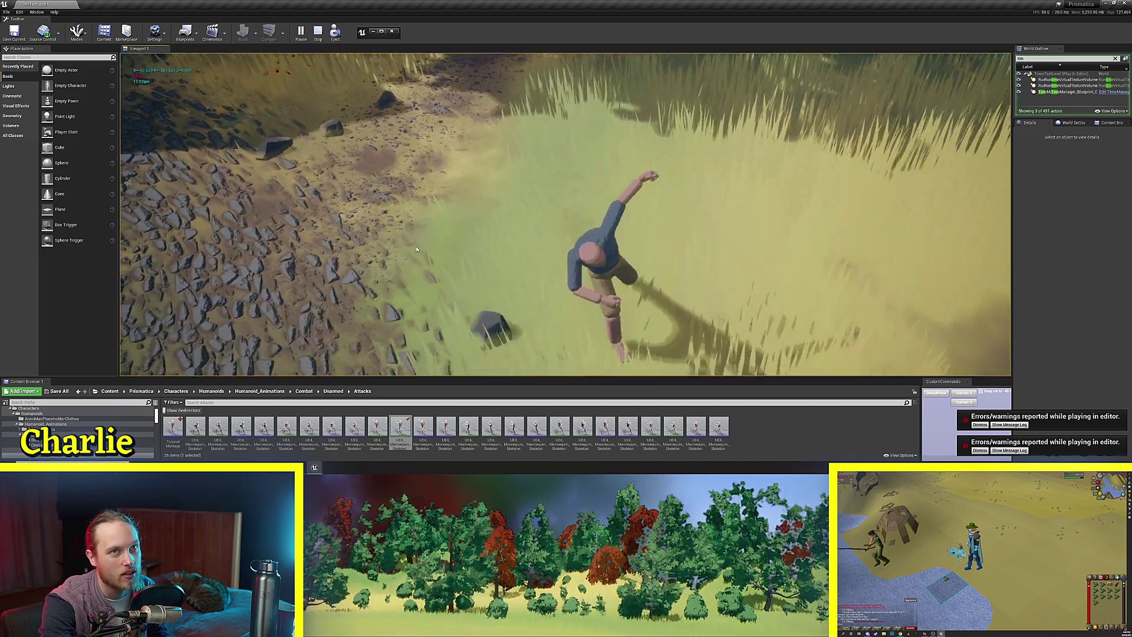
key(a)
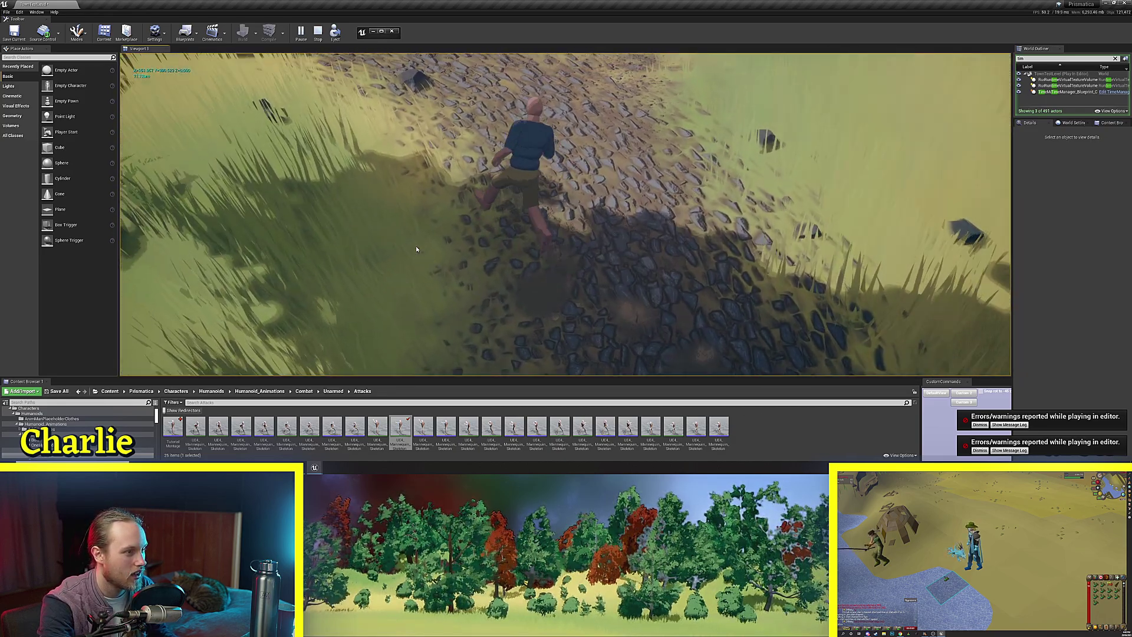
key(d)
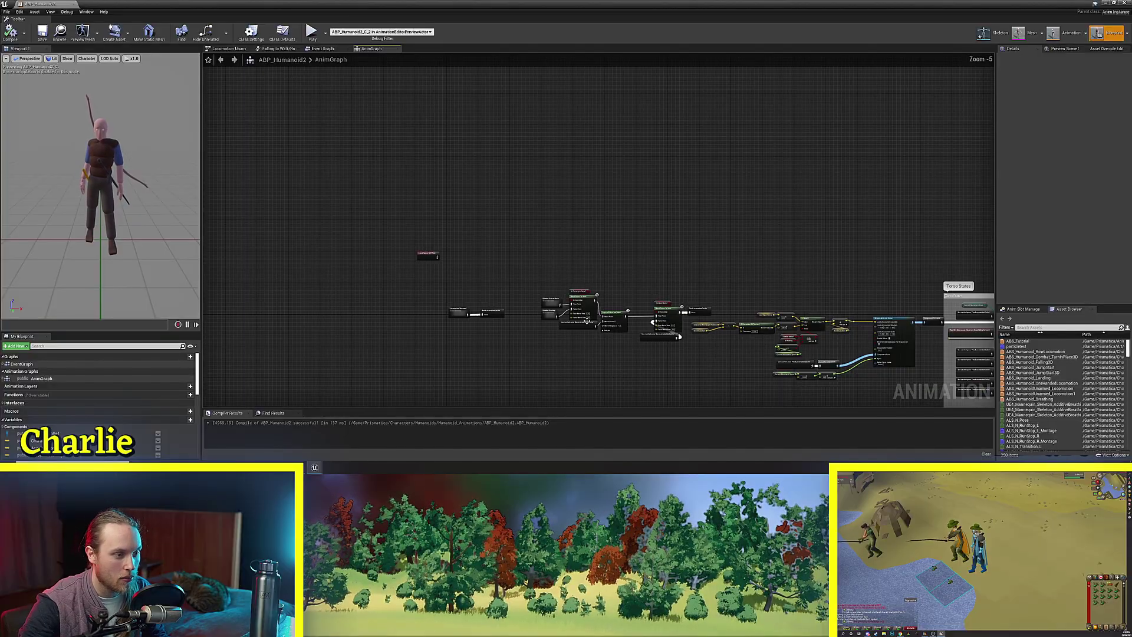
In the ABP_Humanoid2 AnimGraph, move the combat Layered blend per bone and its BaseLocomotionCache pose node away from the Is Turning in Place blend
scroll(594, 322, up, 5)
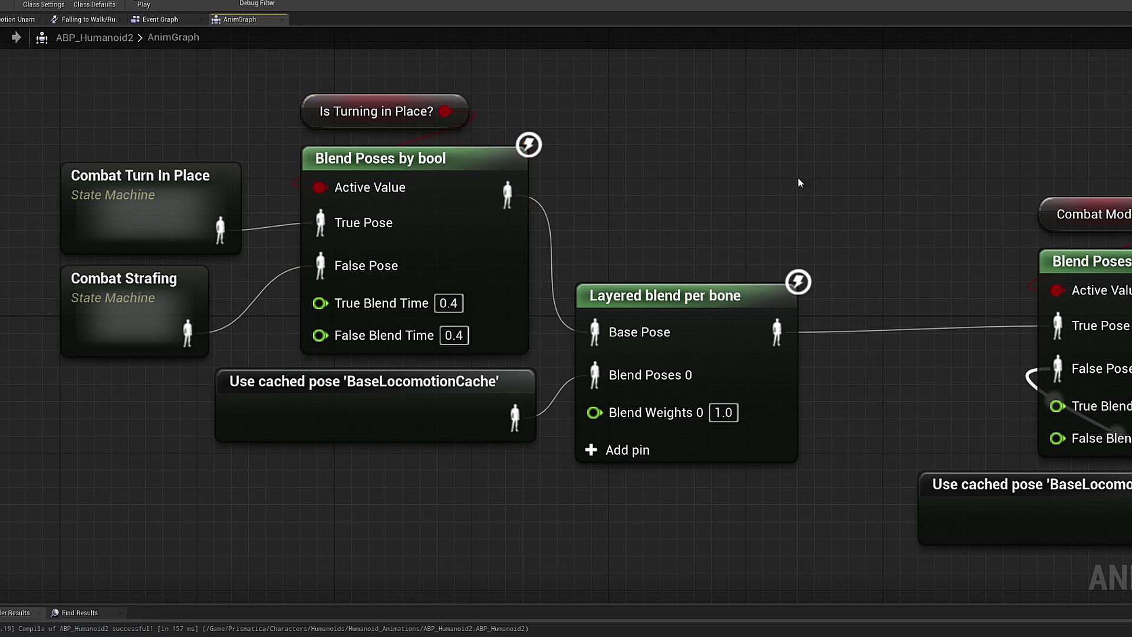
right_drag(800, 183, 759, 110)
right_drag(293, 175, 316, 240)
drag(460, 60, 2, 319)
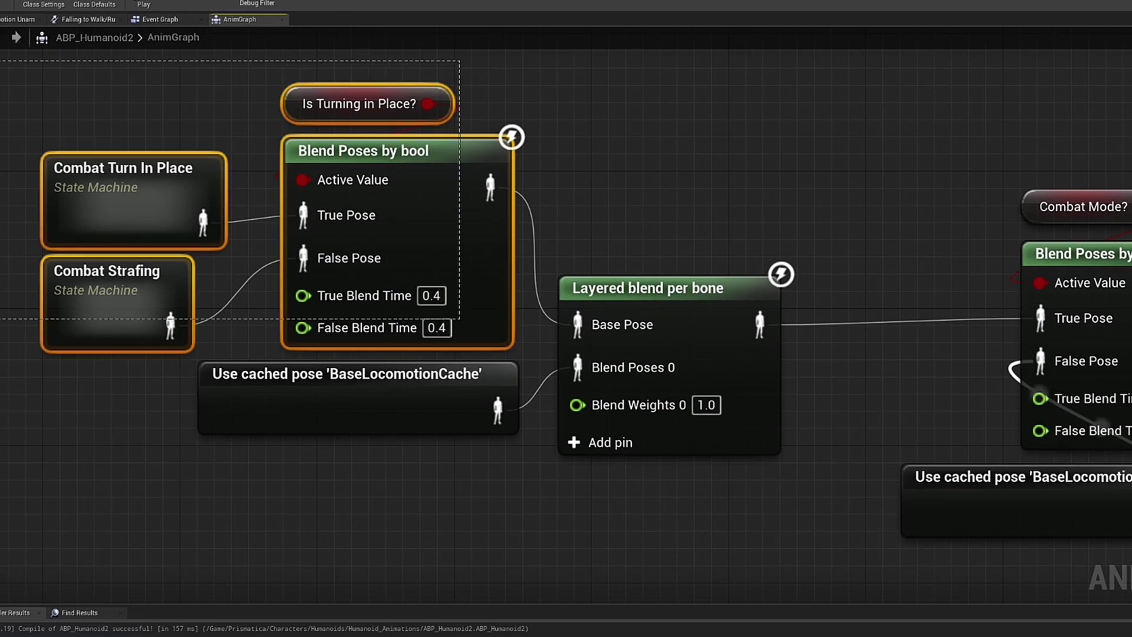
click(669, 242)
ctrl+click(457, 415)
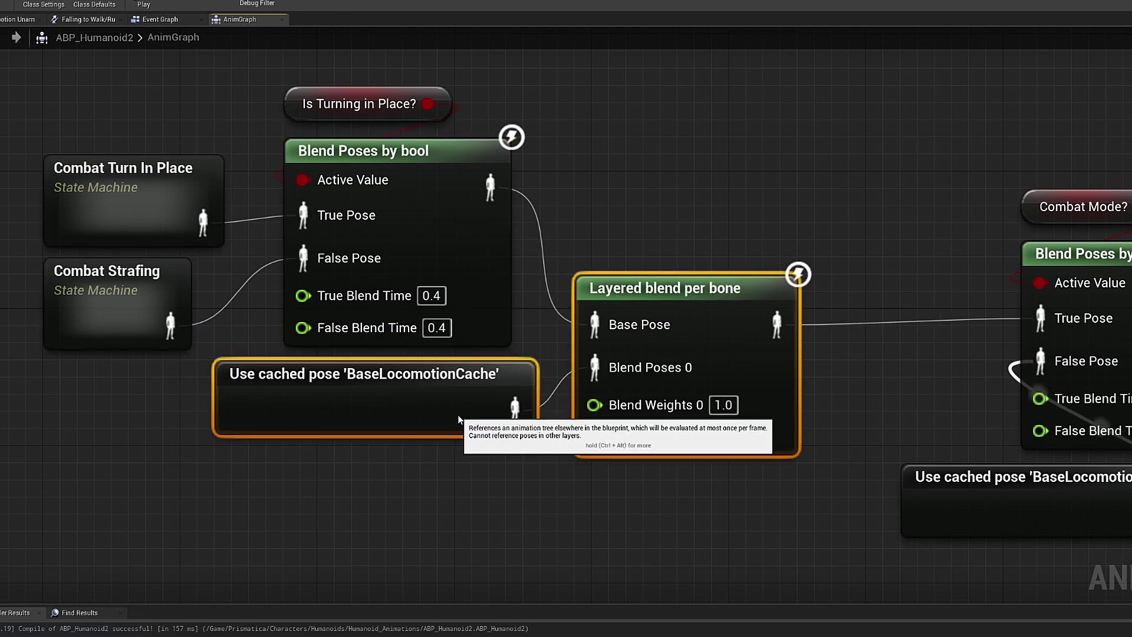
drag(457, 415, 506, 471)
Examine how the Layered blend per bone combines the combat poses with BaseLocomotionCache and feeds the Combat Mode blend
click(690, 289)
right_drag(690, 283, 586, 204)
right_drag(90, 281, 237, 317)
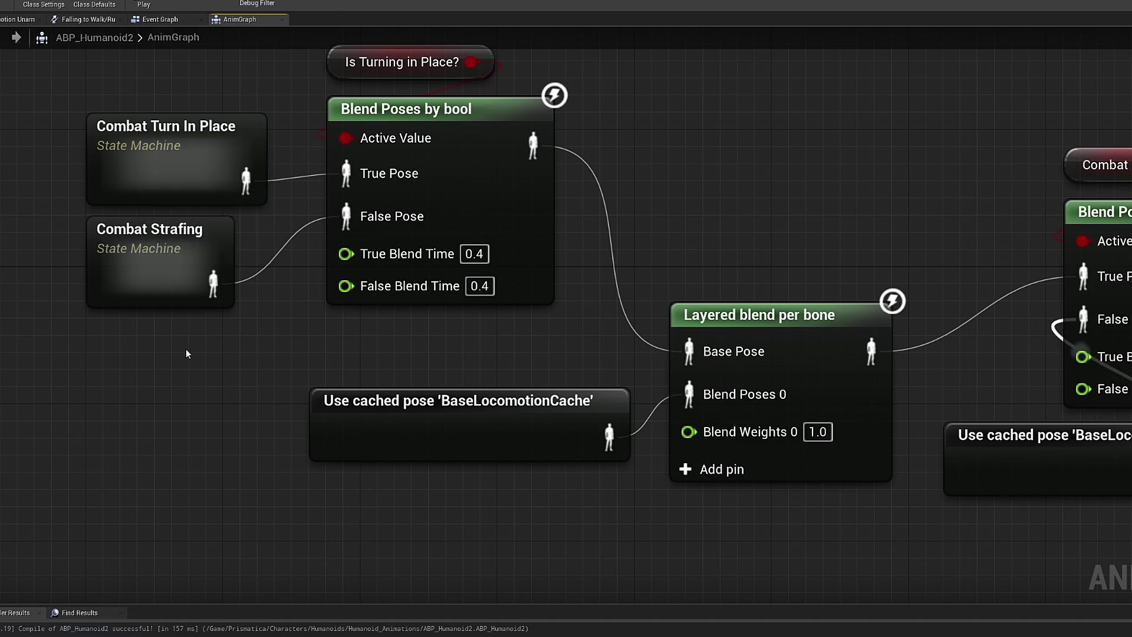
right_drag(326, 339, 48, 312)
right_drag(476, 228, 591, 198)
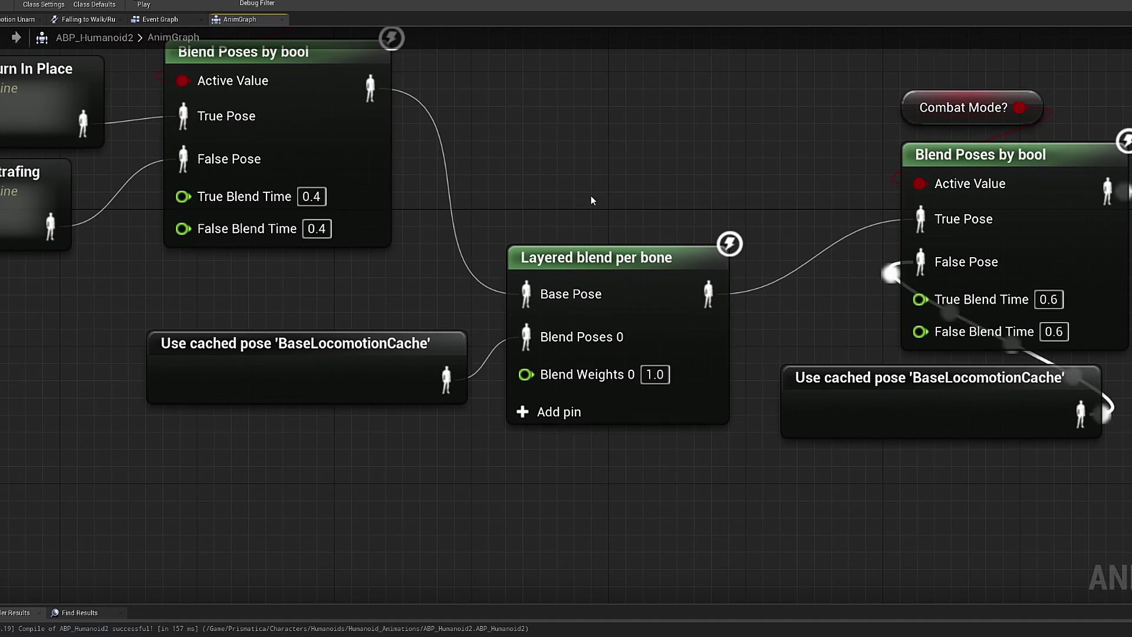
click(352, 382)
click(648, 297)
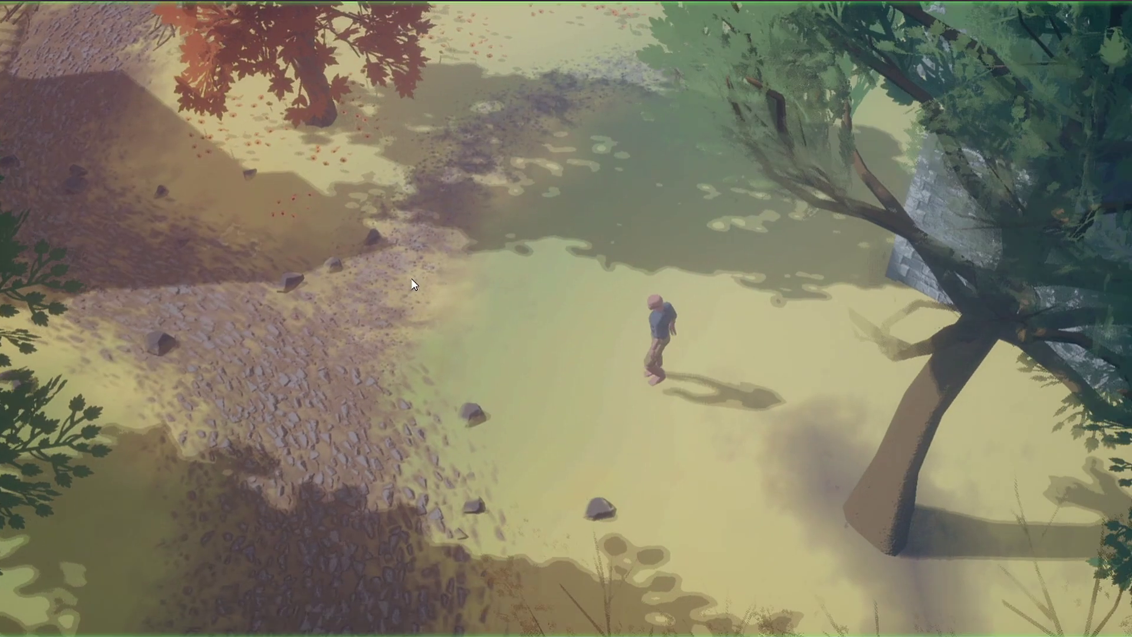
Playtest combat mode by moving the character in all directions and changing its facing to examine the strafing and layered upper-body pose
scroll(405, 282, up, 6)
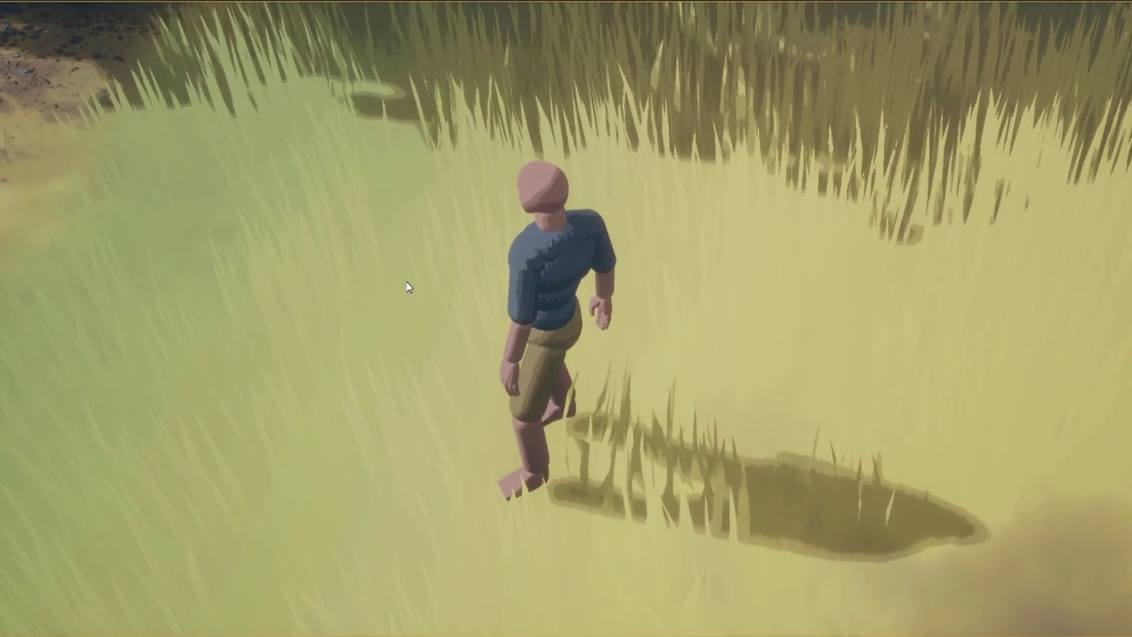
click(407, 282)
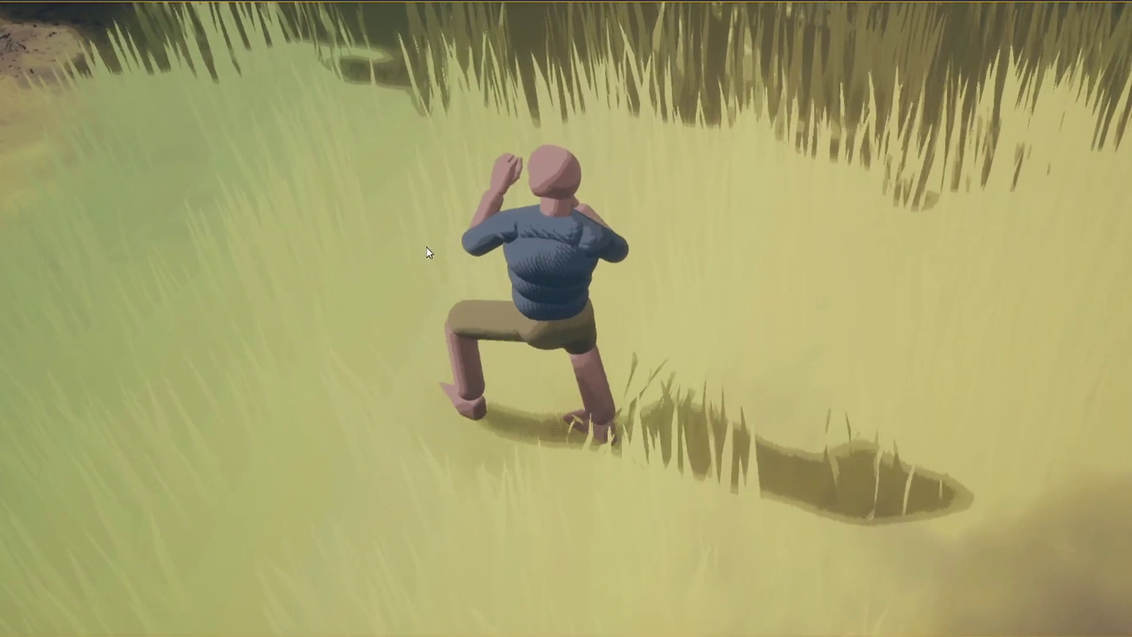
key(a)
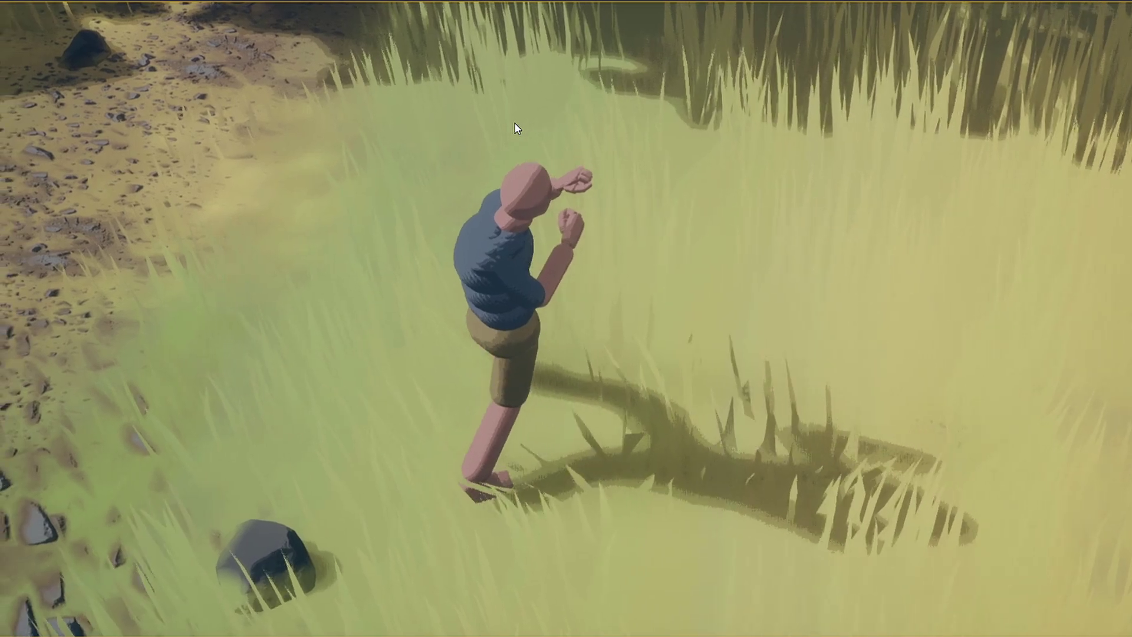
key(d)
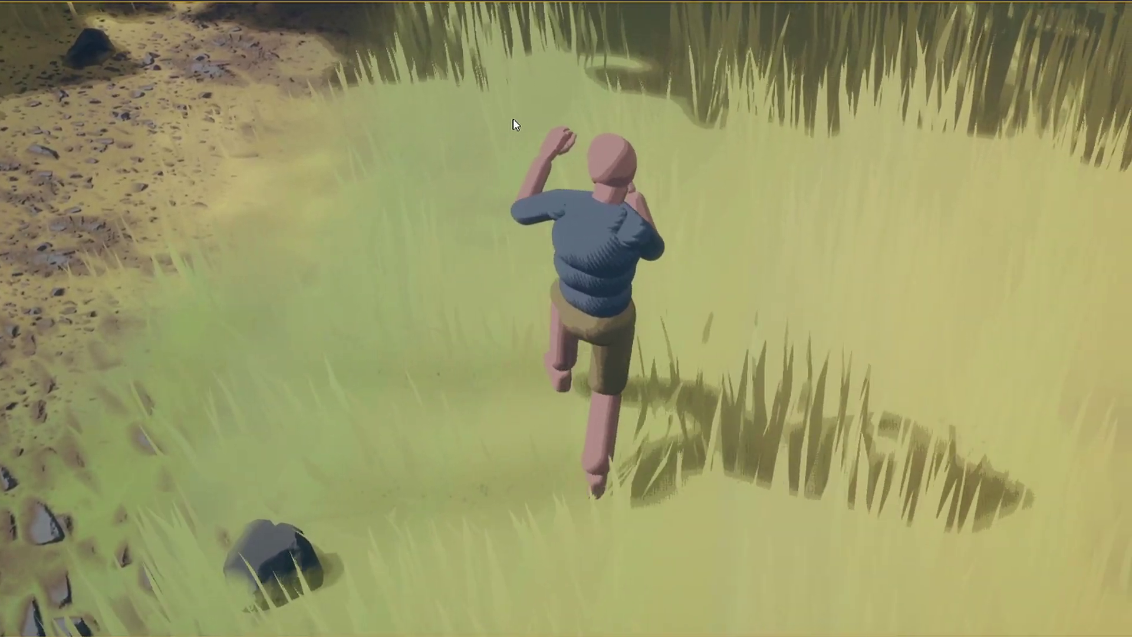
key(s)
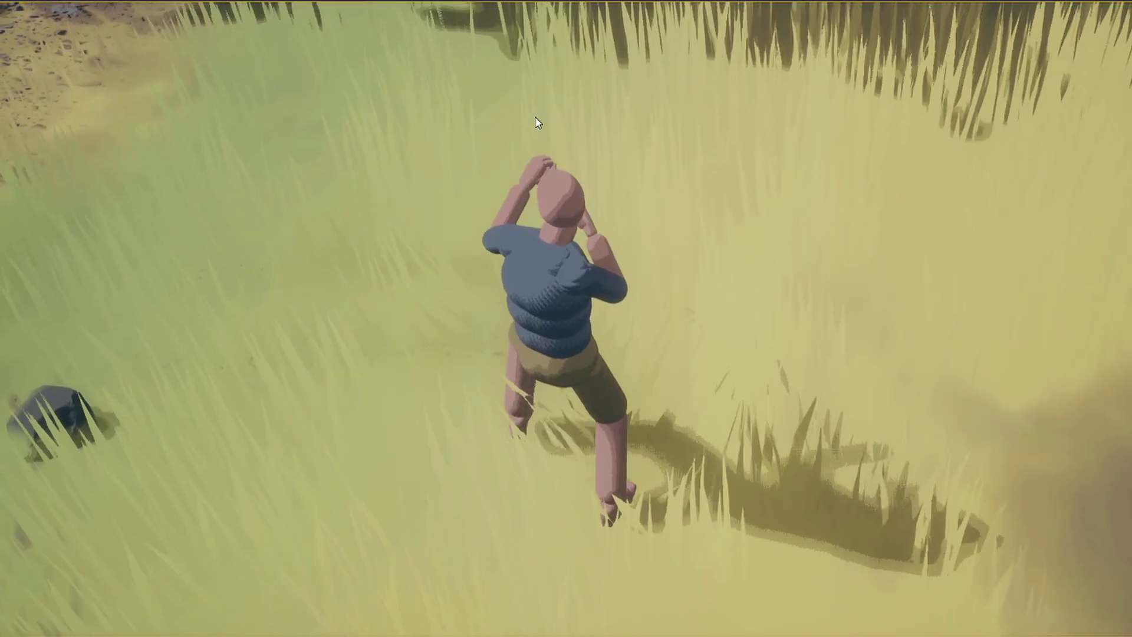
key(s)
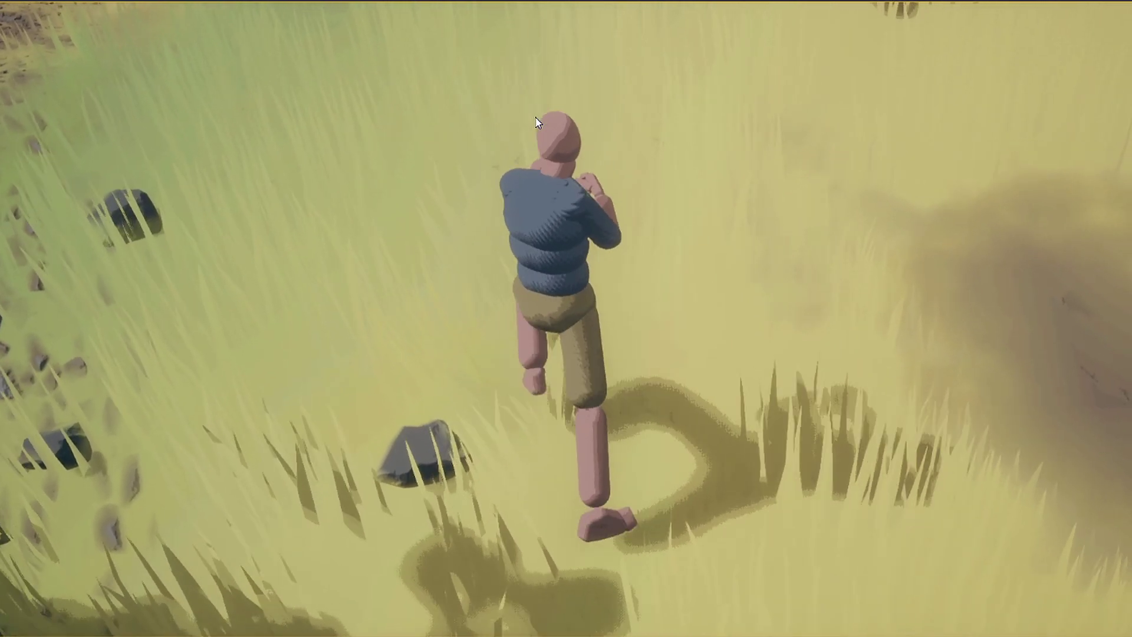
key(w)
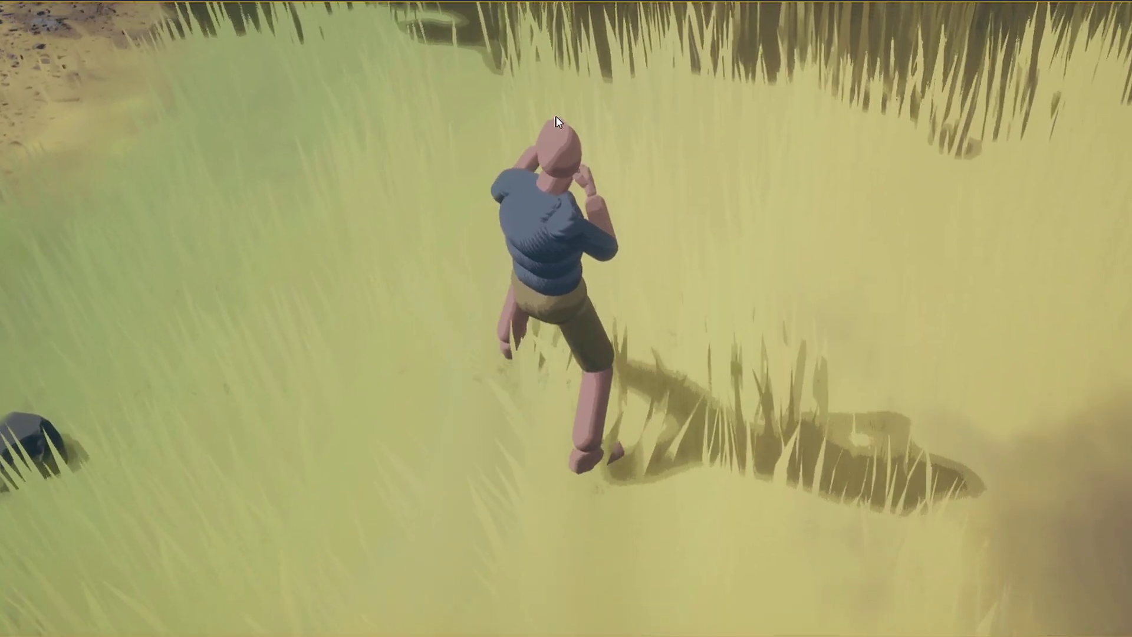
key(w)
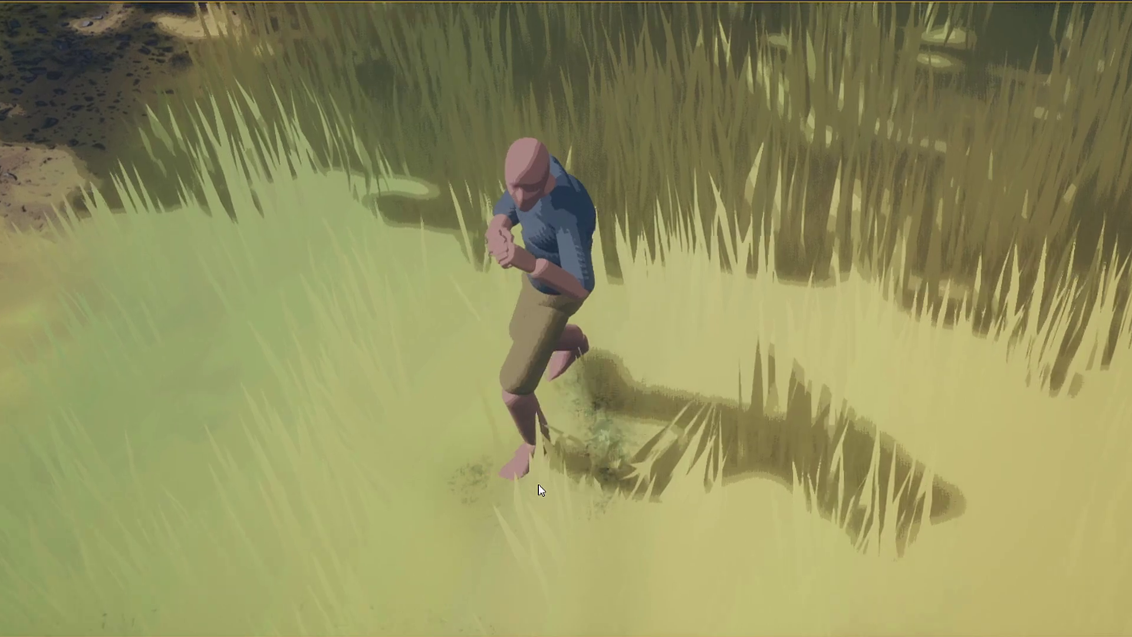
key(w)
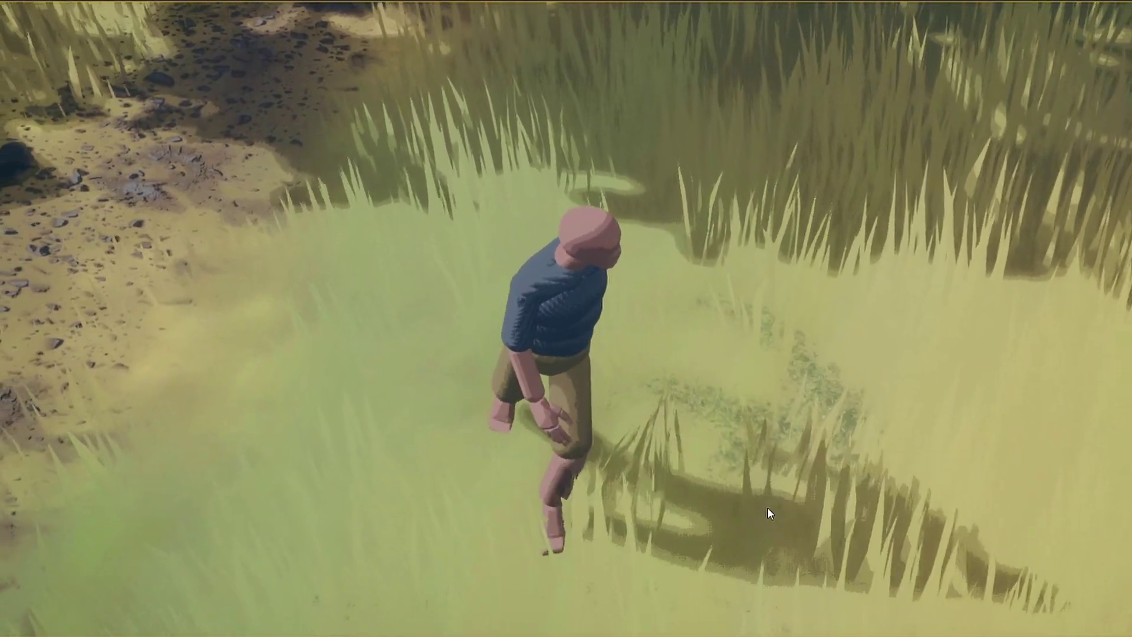
key(d)
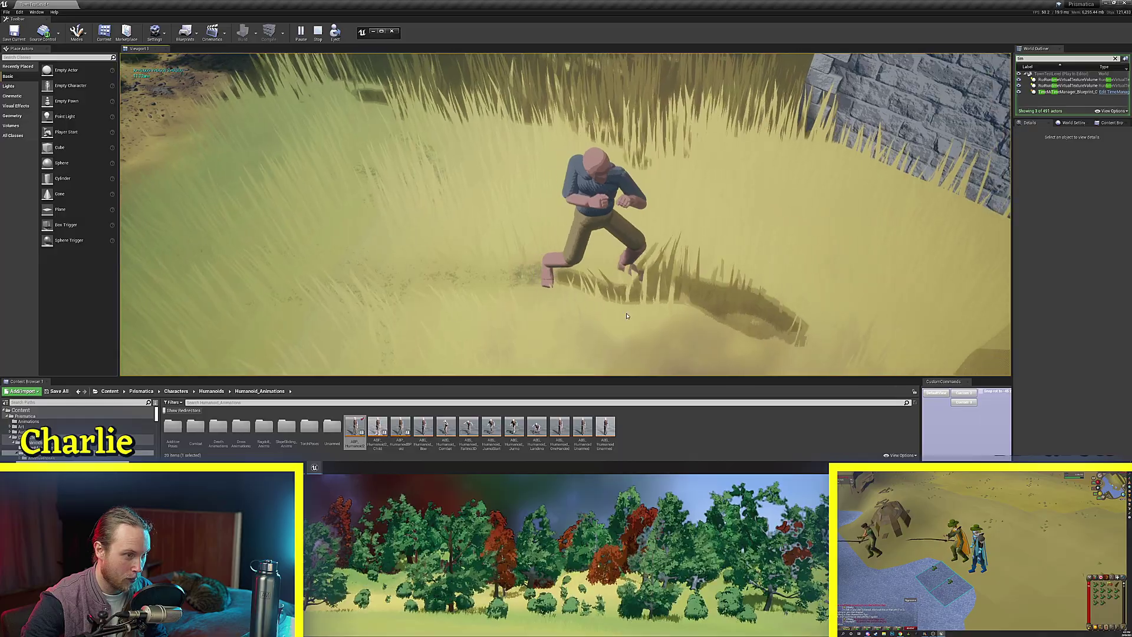
key(d)
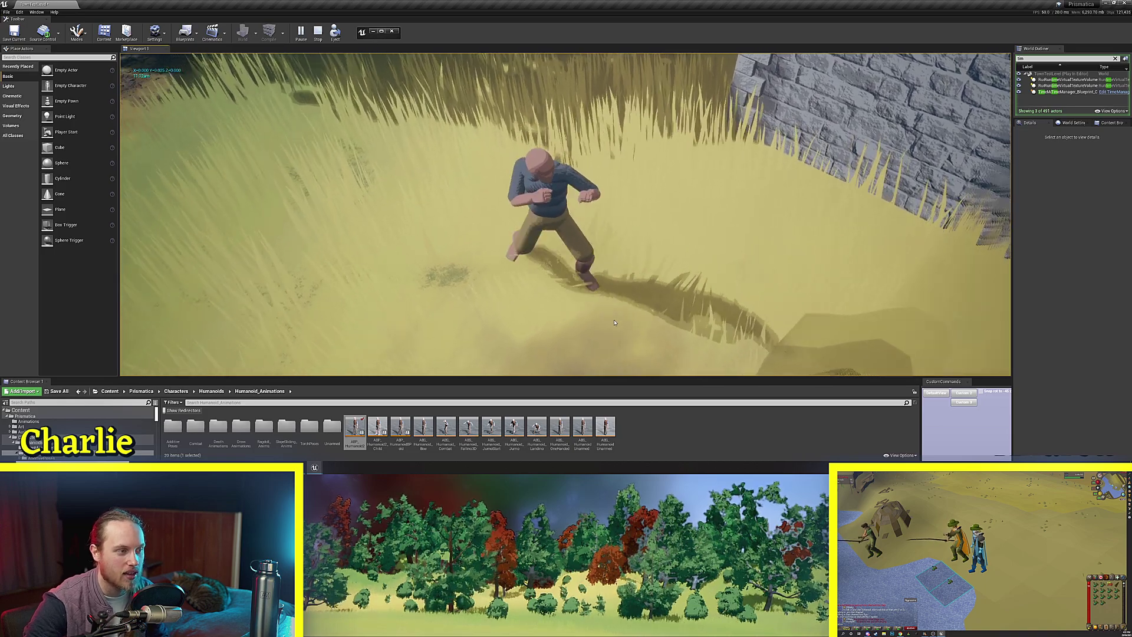
key(a)
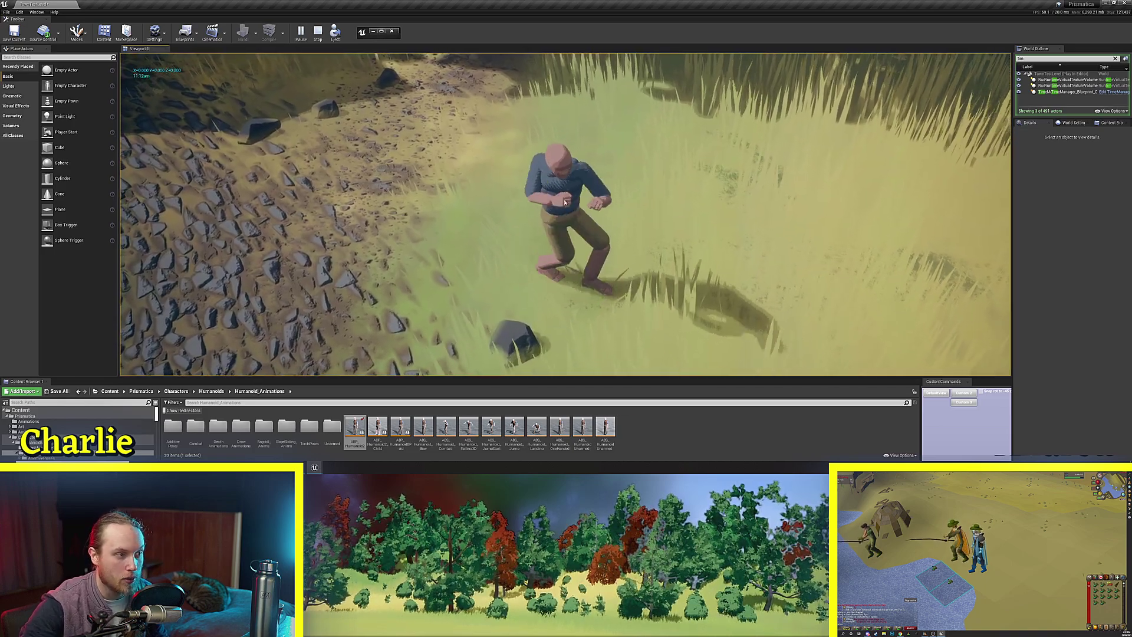
key(d)
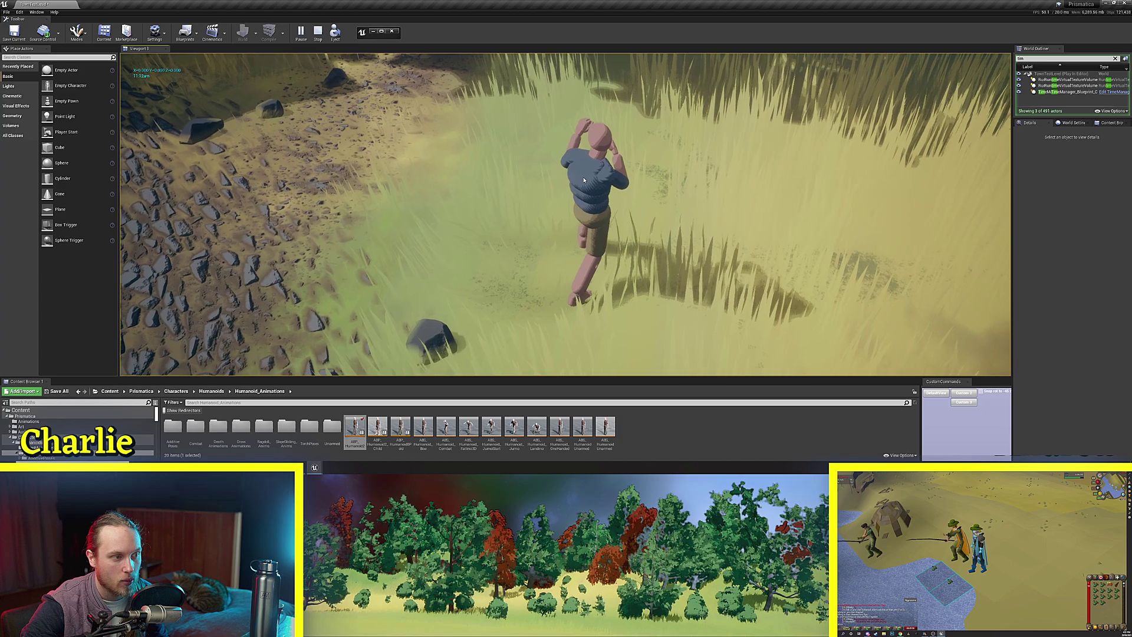
key(d)
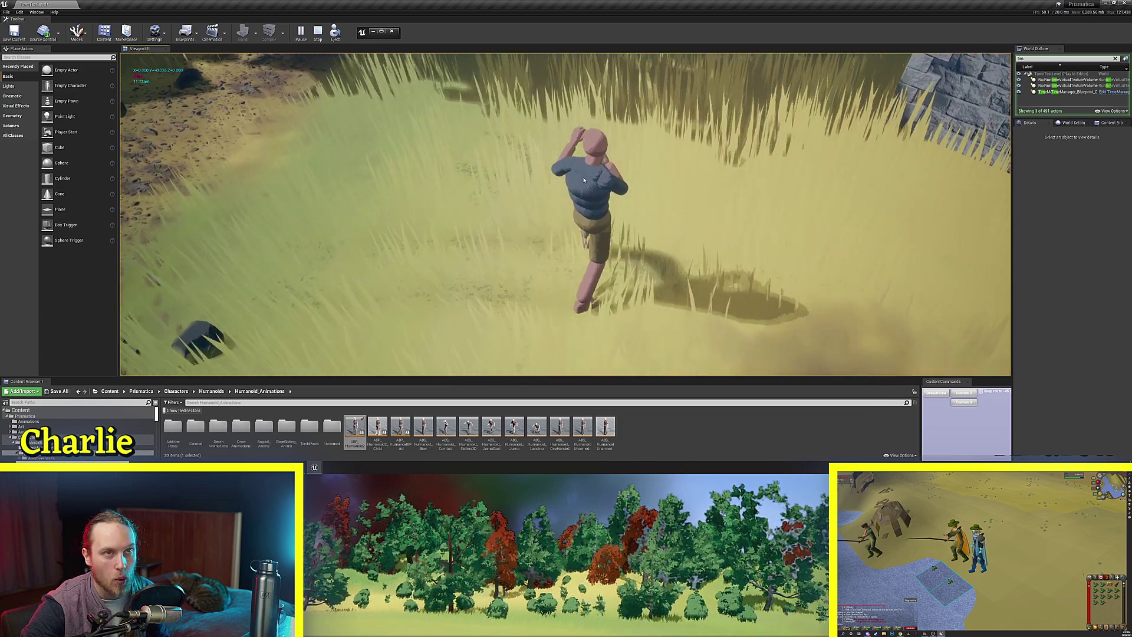
key(s)
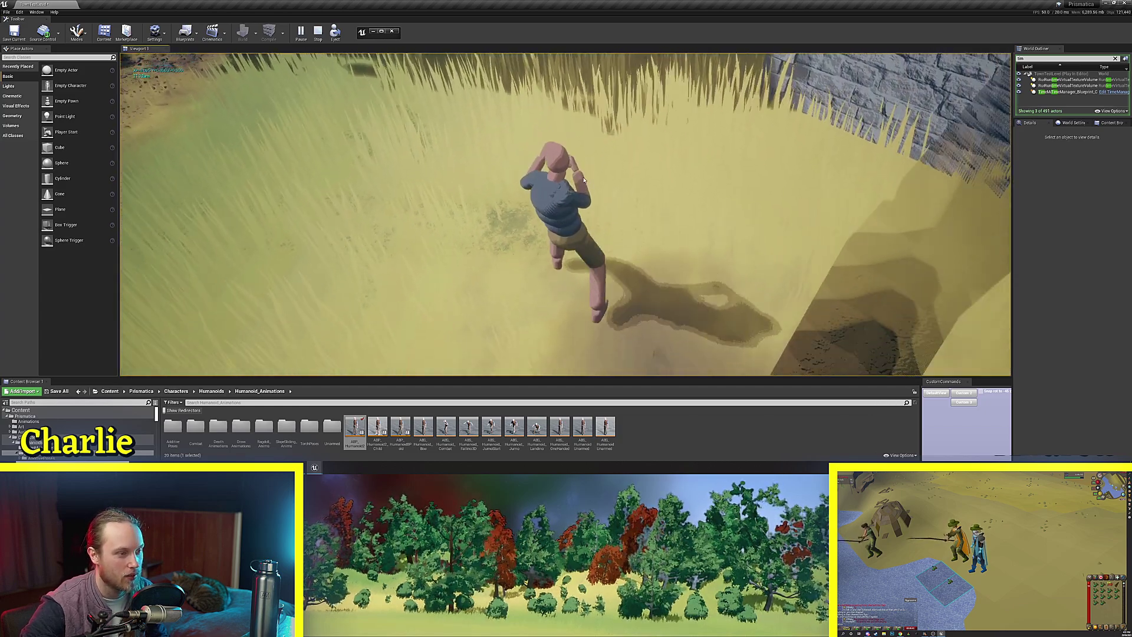
key(a)
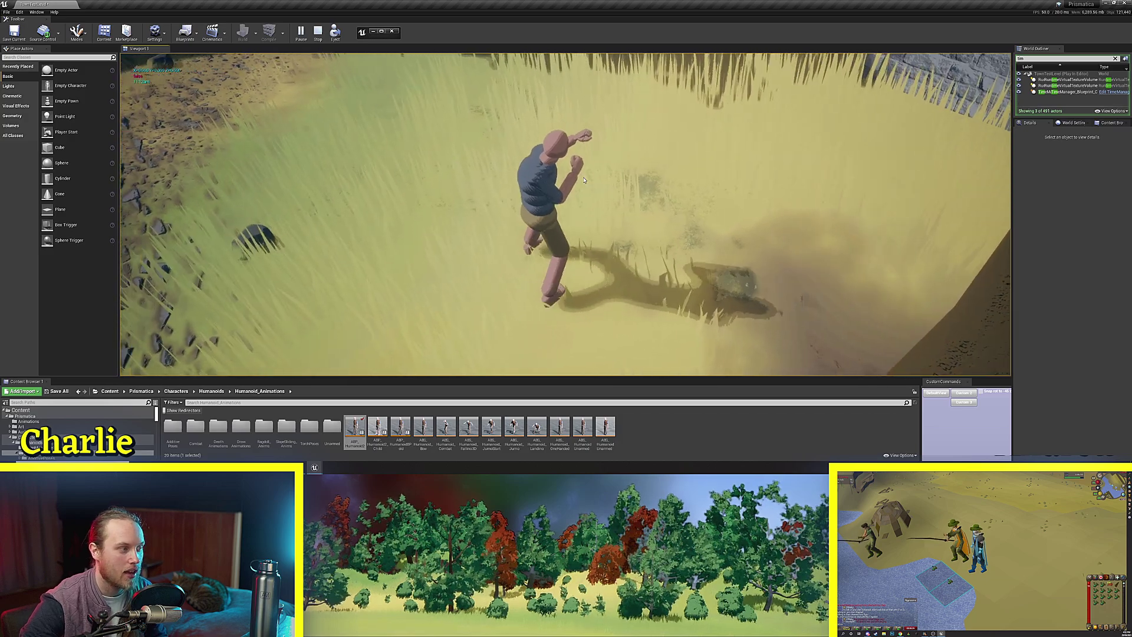
key(w)
key(a)
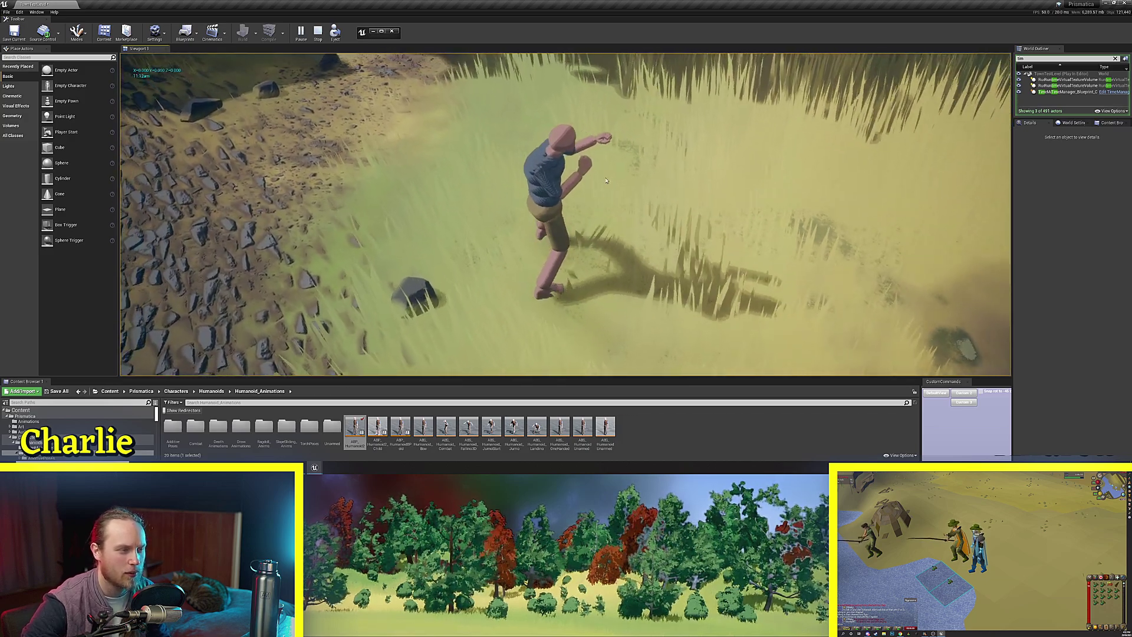
key(w)
key(d)
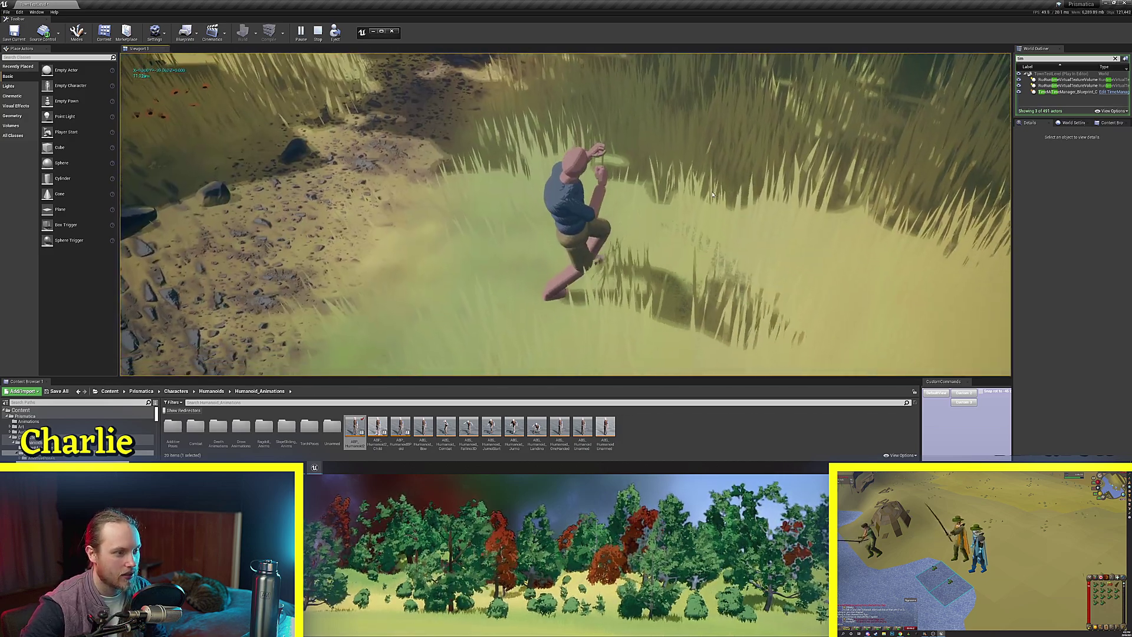